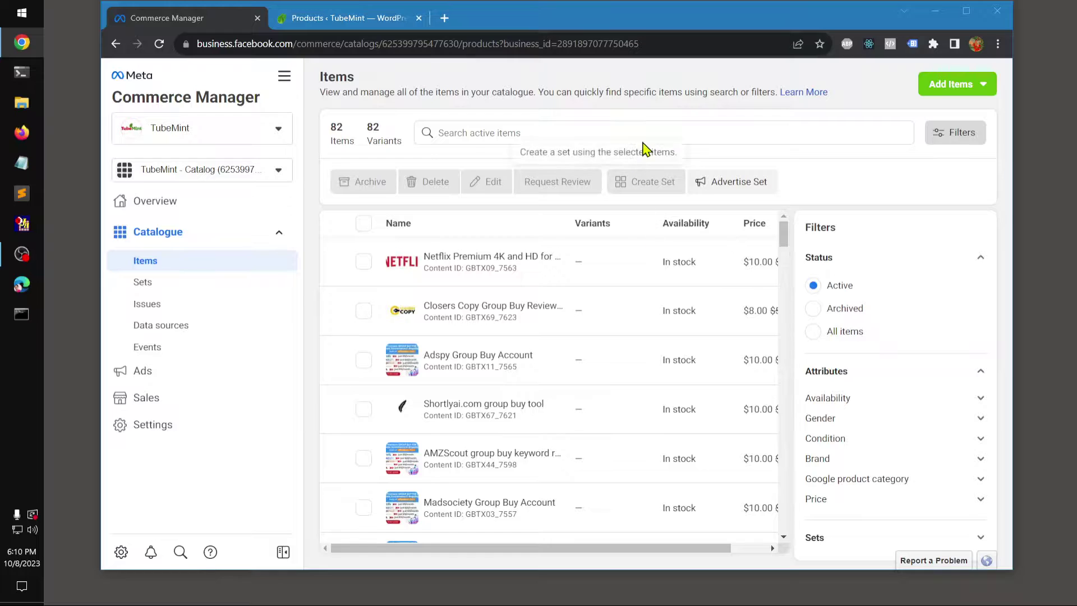
Examine the Availability column for the items in the TubeMint catalogue.
drag(650, 224, 716, 236)
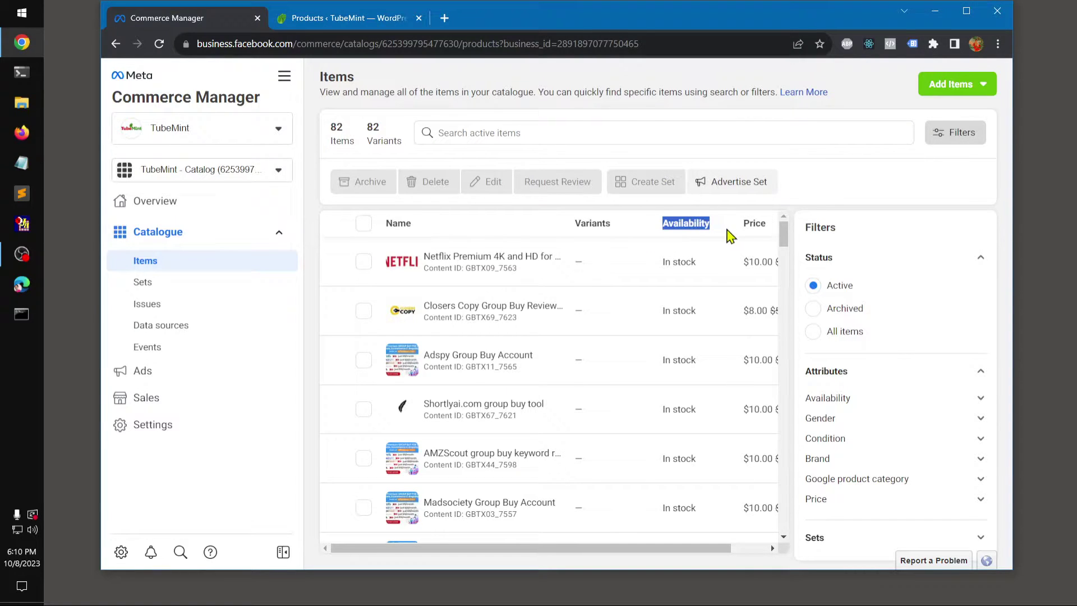
drag(654, 264, 717, 275)
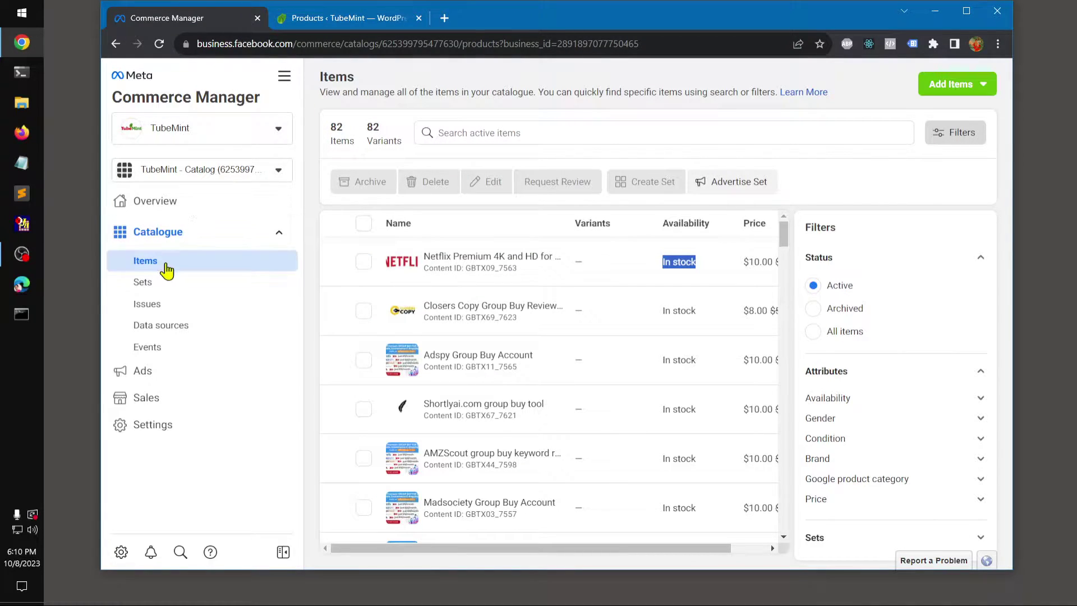
click(234, 174)
click(234, 171)
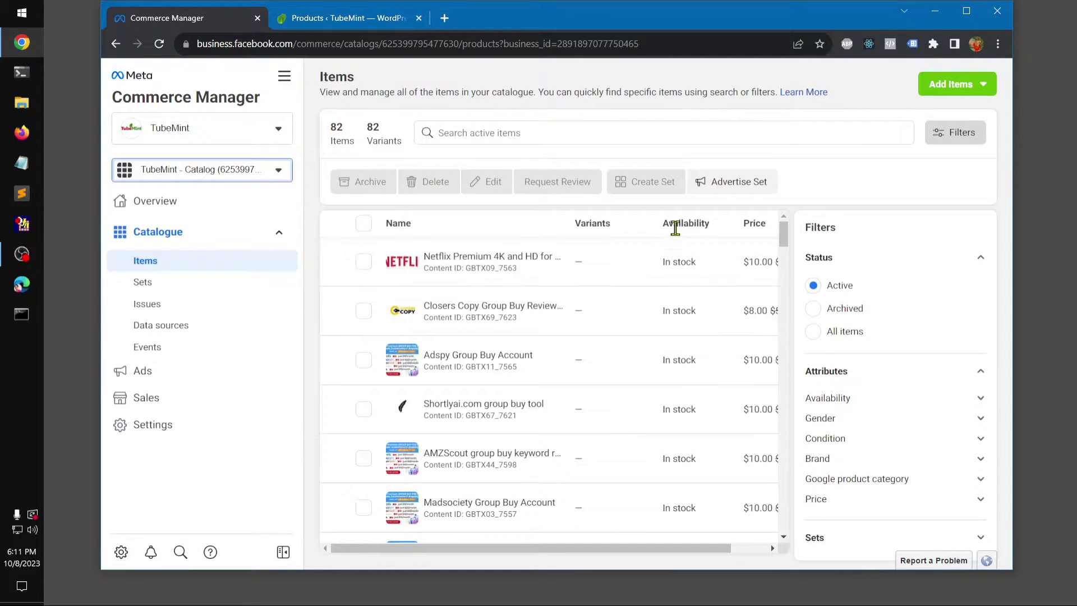
drag(663, 225, 711, 226)
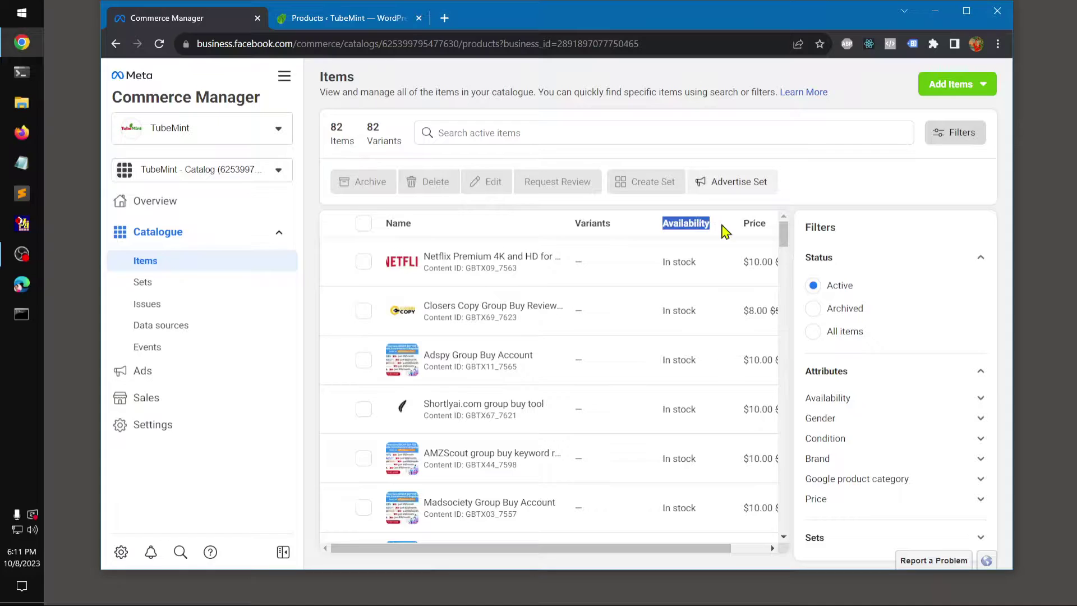
scroll(522, 420, down, 20)
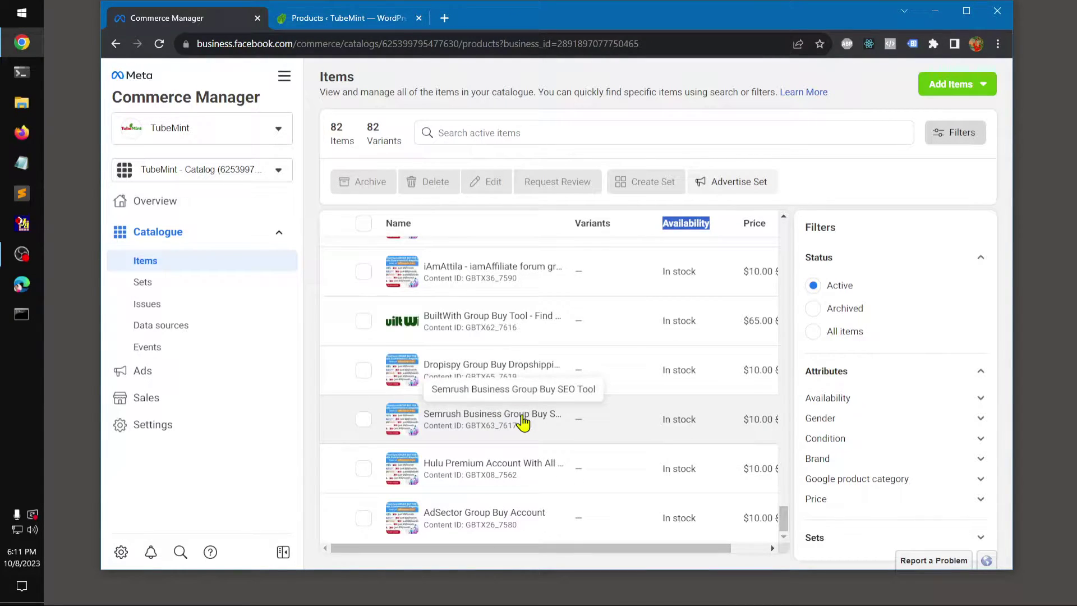
scroll(522, 421, up, 5)
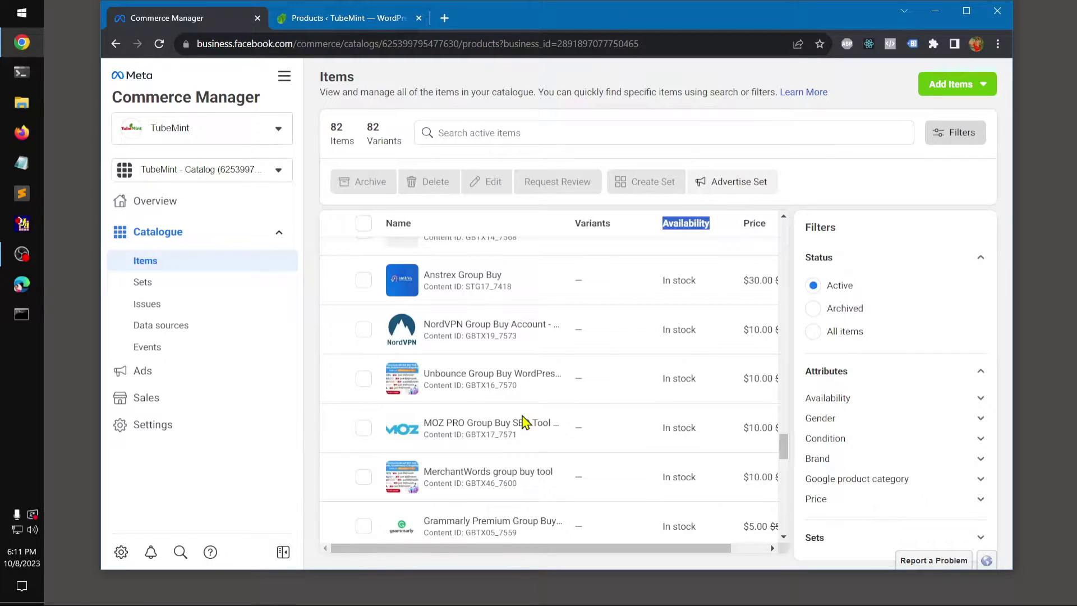
scroll(525, 421, down, 5)
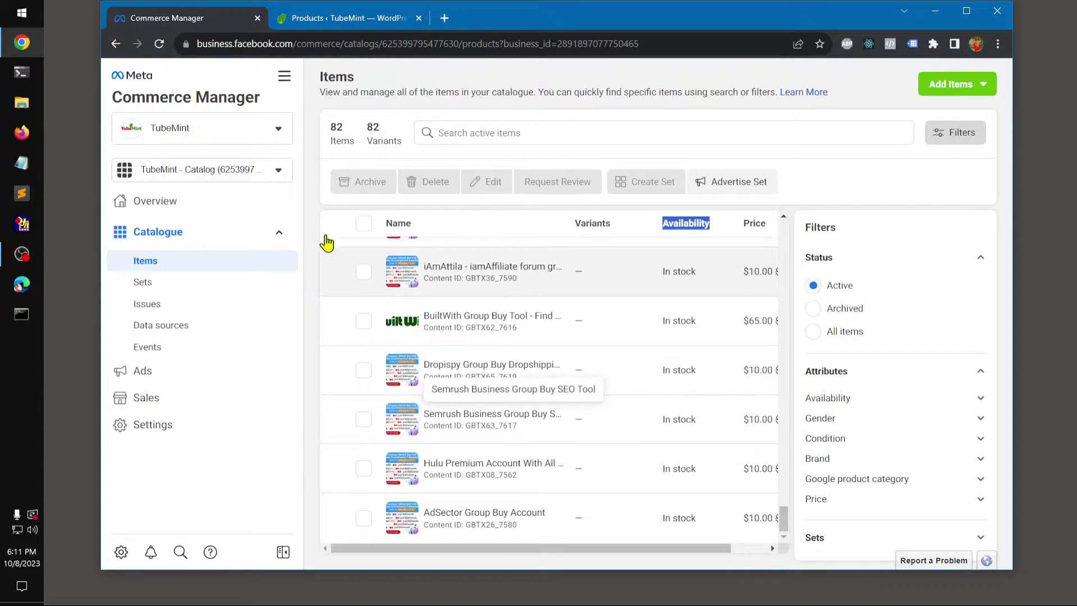
Switch to the Eat Algae catalogue and display its list of items.
click(259, 171)
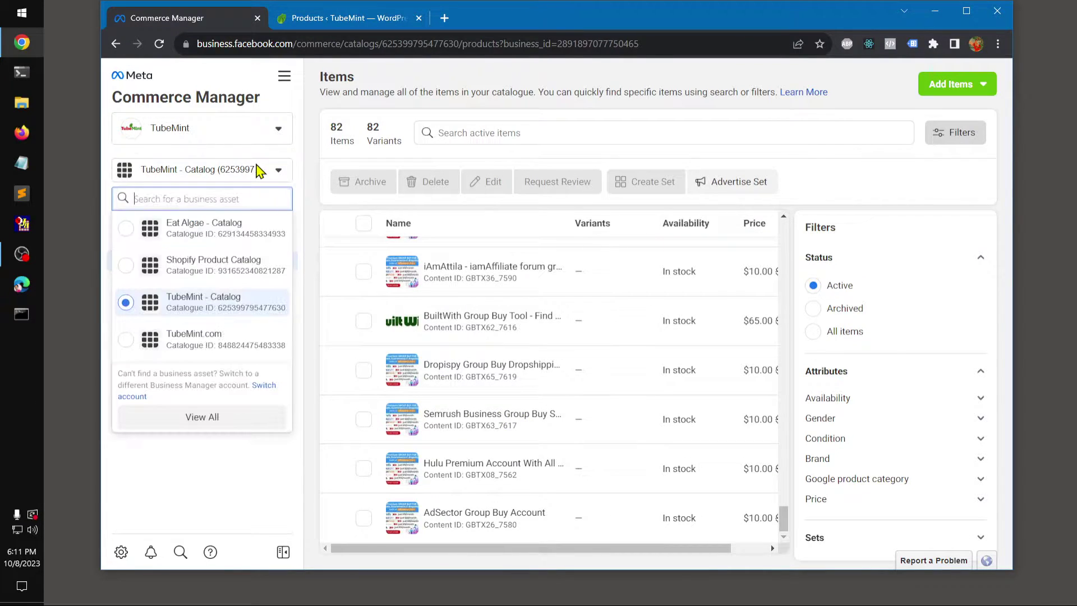
click(230, 239)
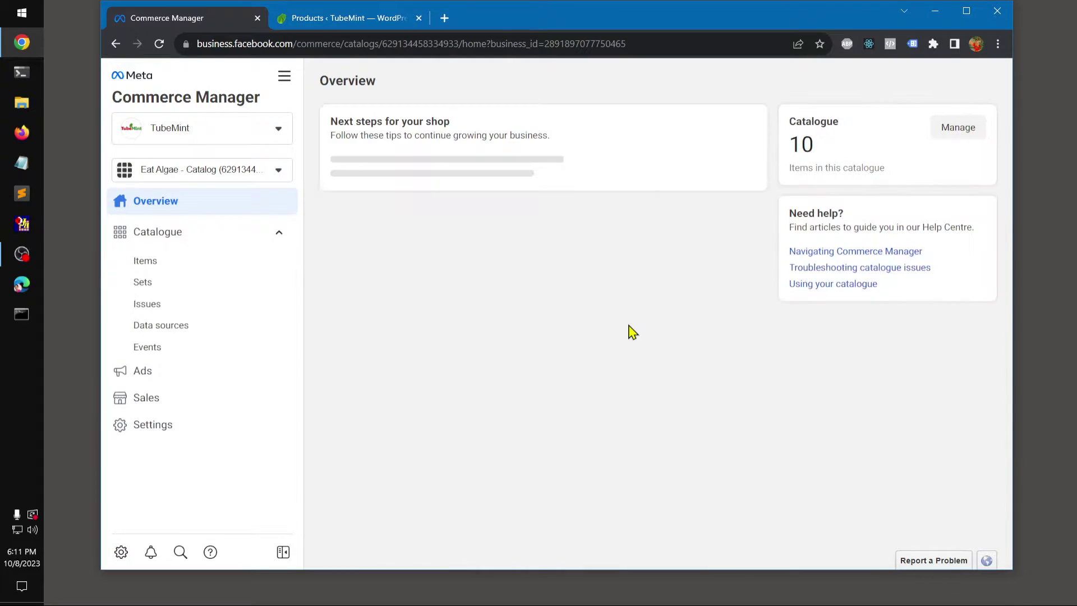
click(967, 128)
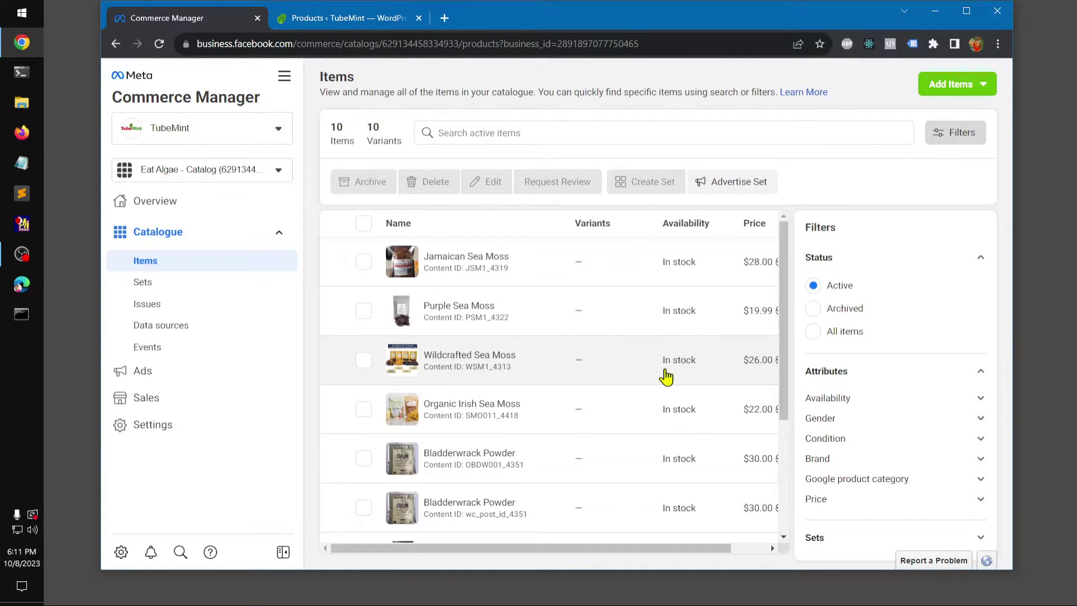
Open the Purple Sea Moss item and examine its details and issues.
click(434, 310)
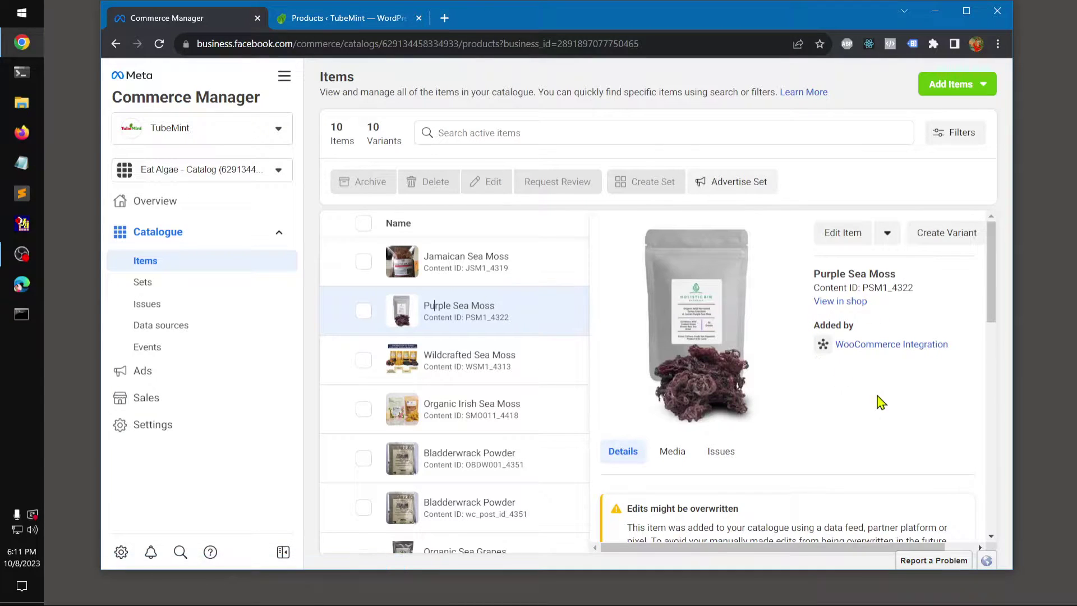
scroll(899, 432, down, 10)
scroll(899, 432, up, 10)
click(723, 455)
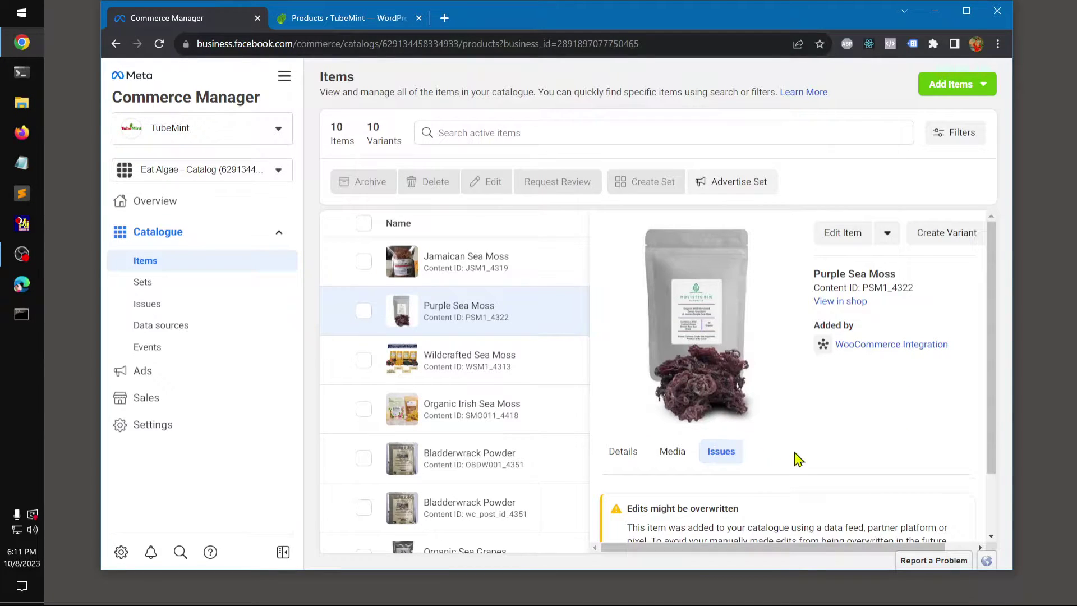
scroll(796, 458, down, 5)
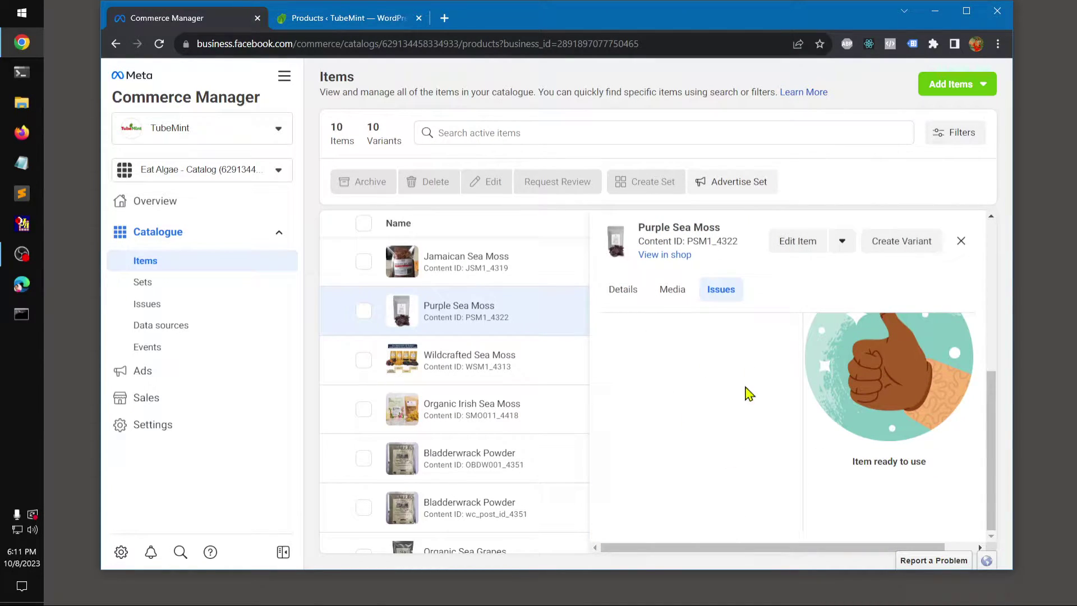
scroll(741, 422, up, 5)
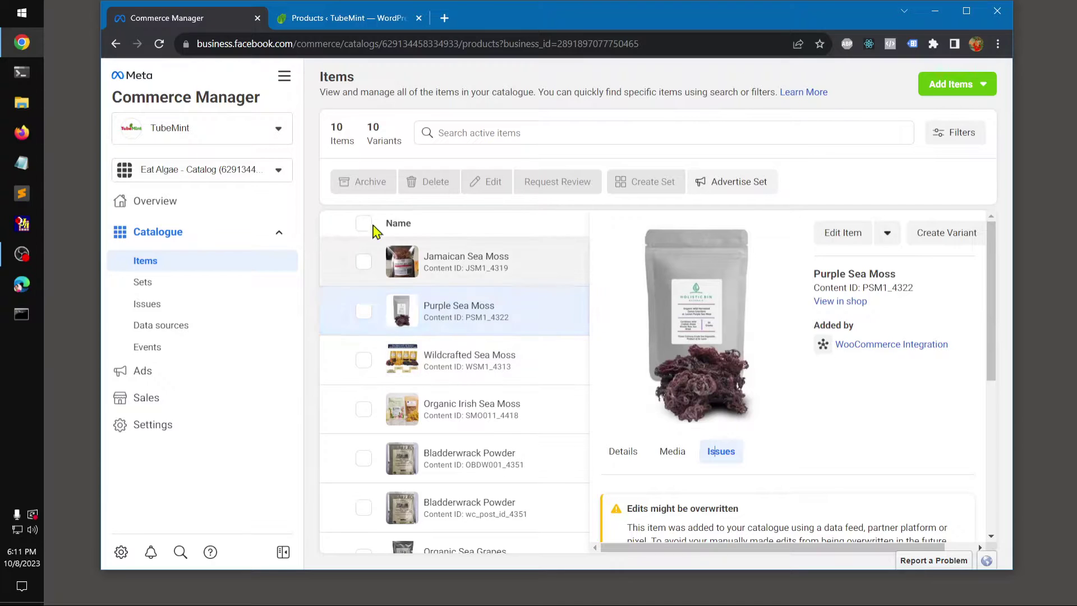
Switch to the TubeMint WordPress product list and open Vishva Panchang 2023-2024 for quick editing.
click(324, 21)
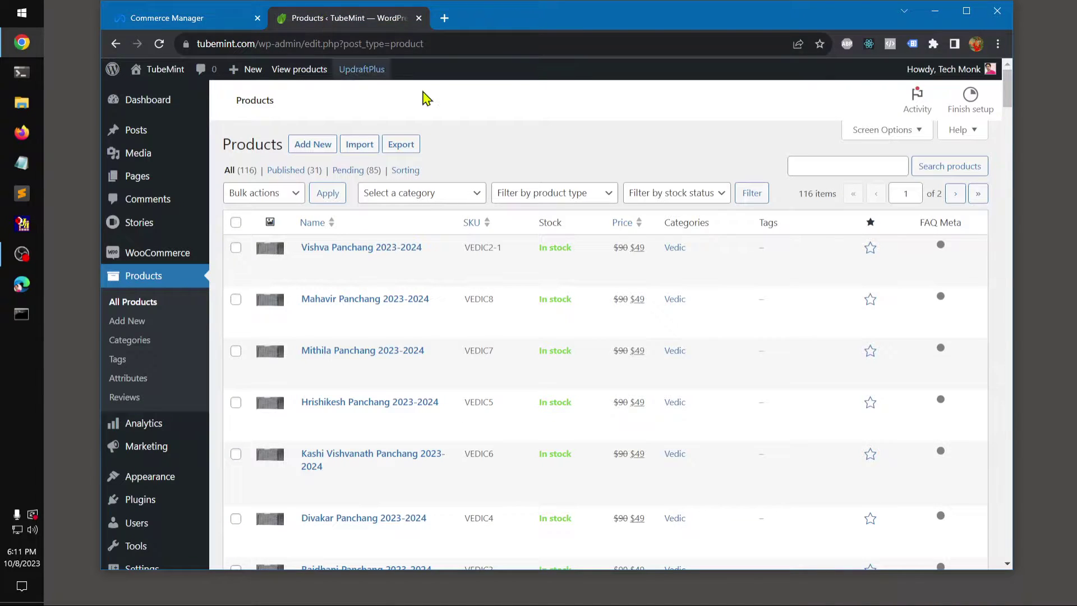
mouse_move(351, 272)
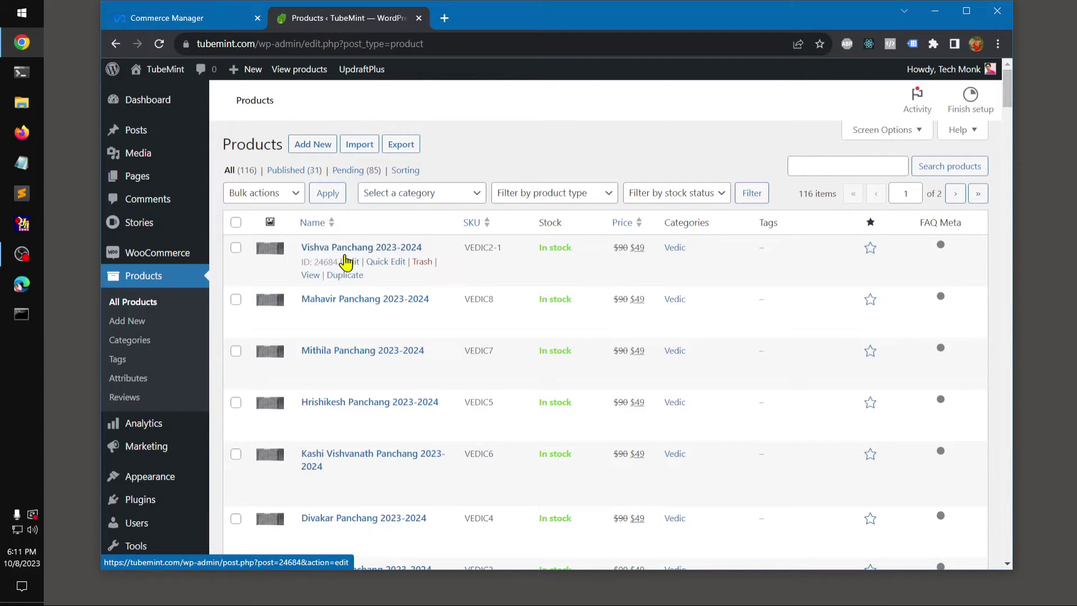
click(386, 264)
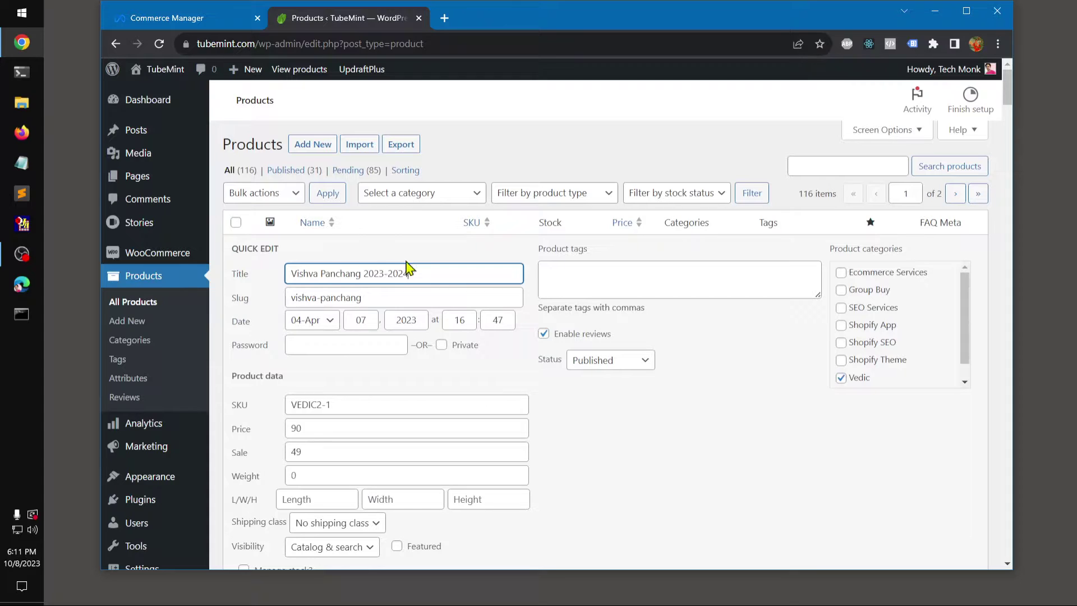
scroll(680, 375, down, 8)
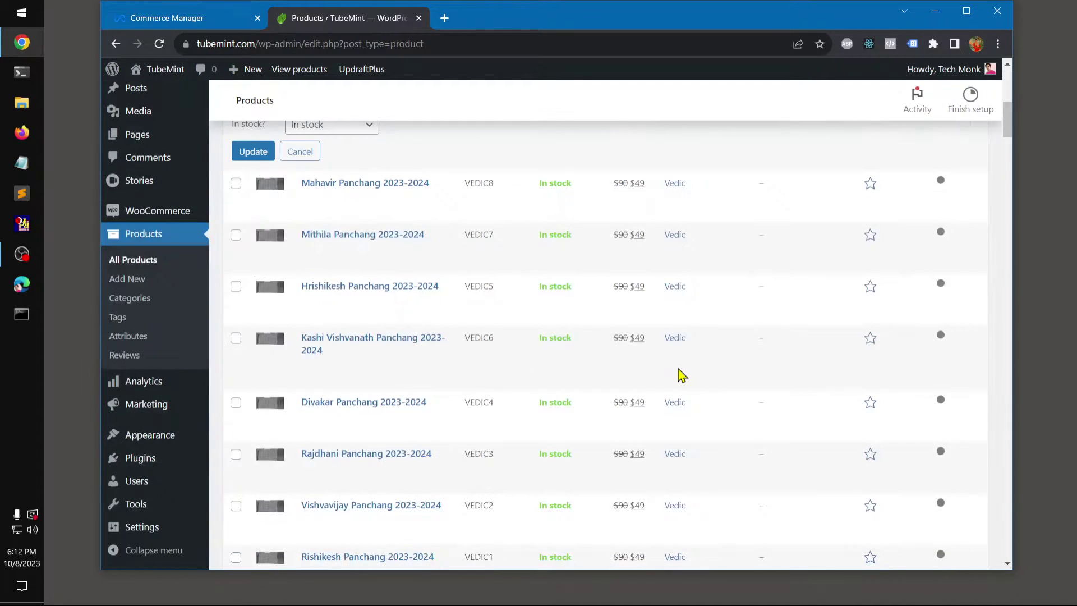
drag(1007, 133, 1017, 93)
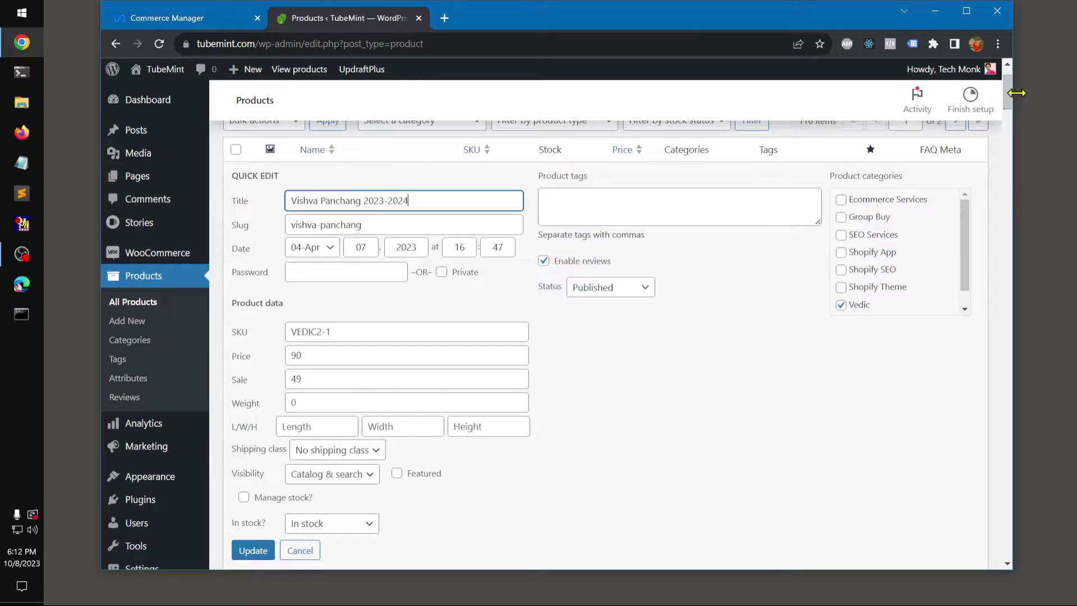
click(243, 497)
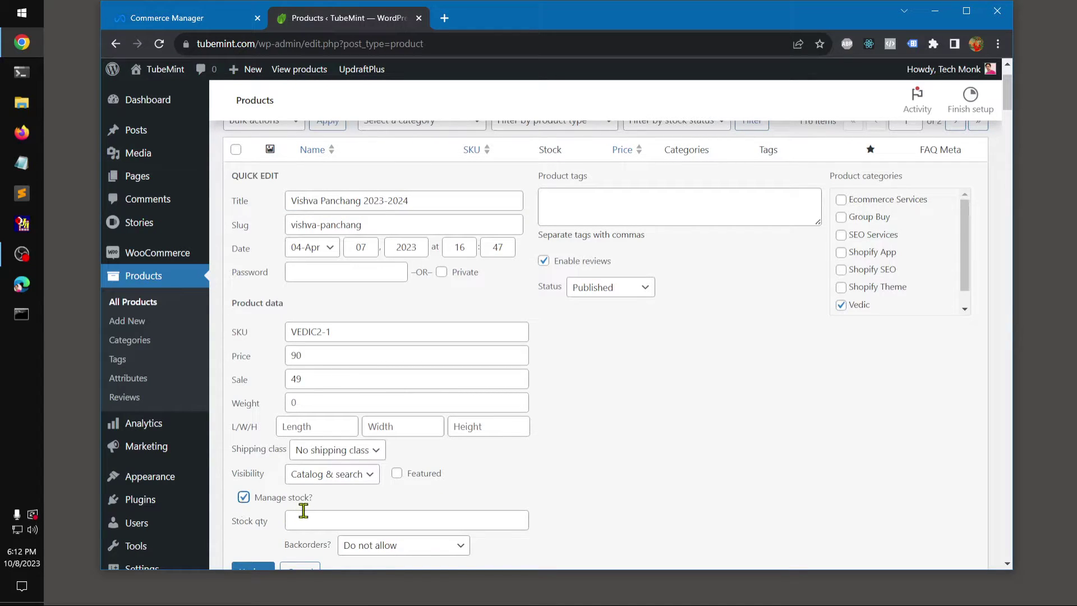
key(Escape)
scroll(654, 447, down, 1)
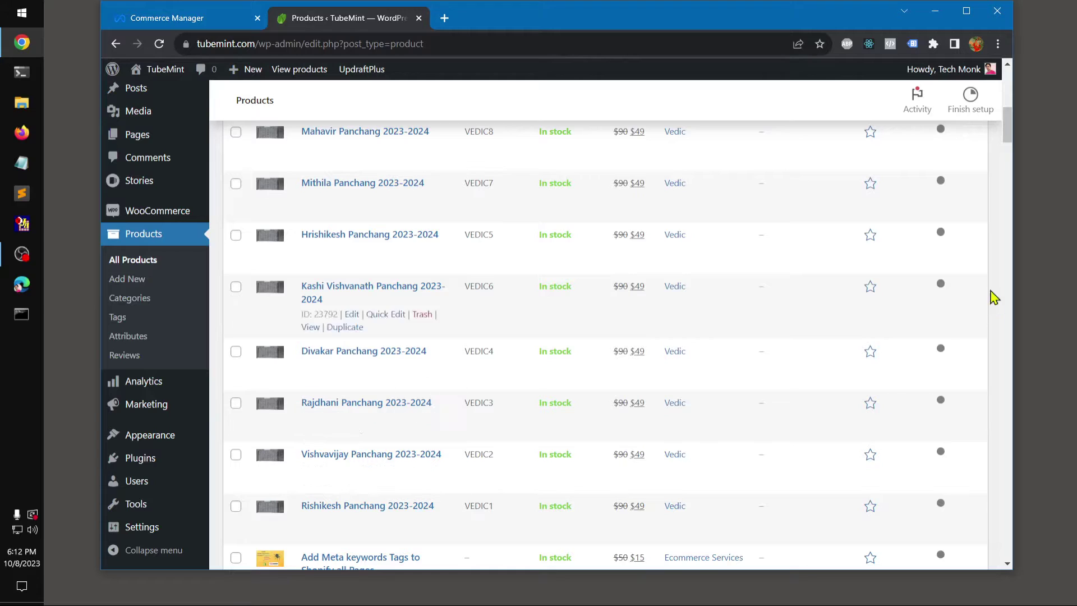
scroll(1007, 138, up, 5)
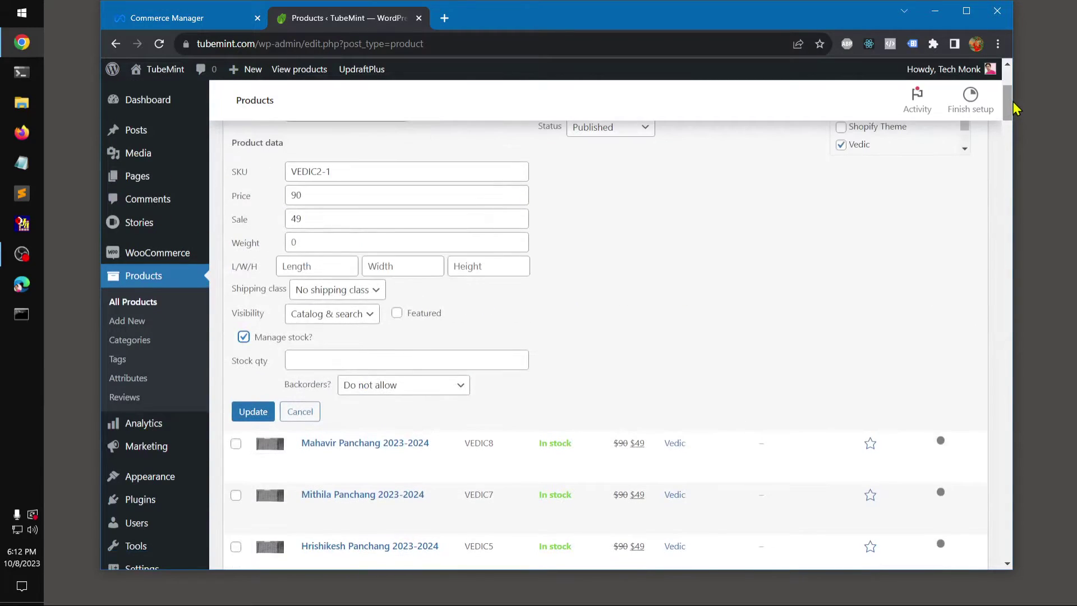
click(296, 359)
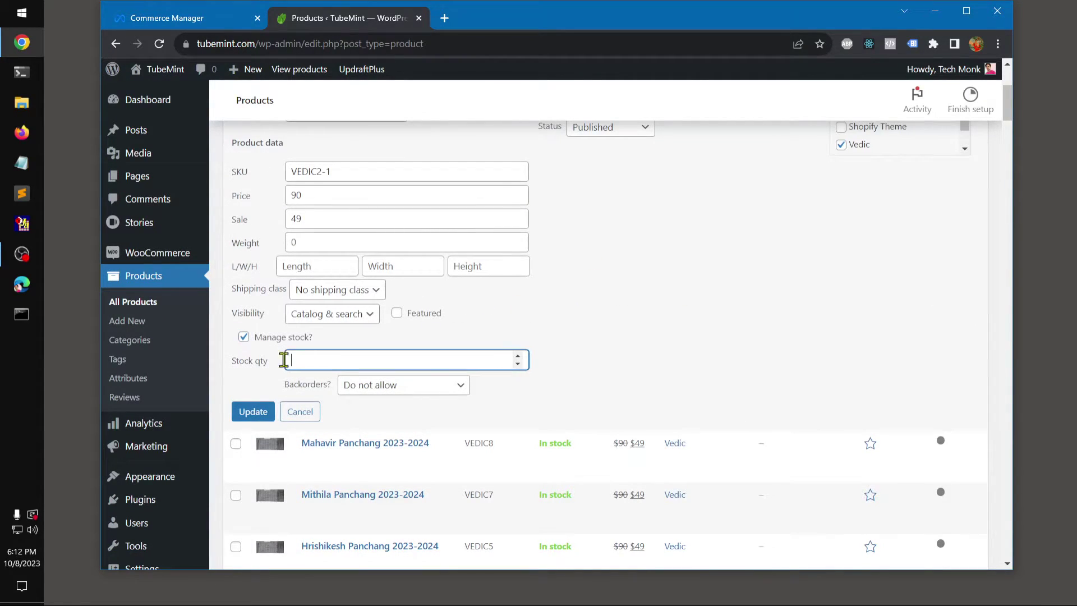
click(243, 337)
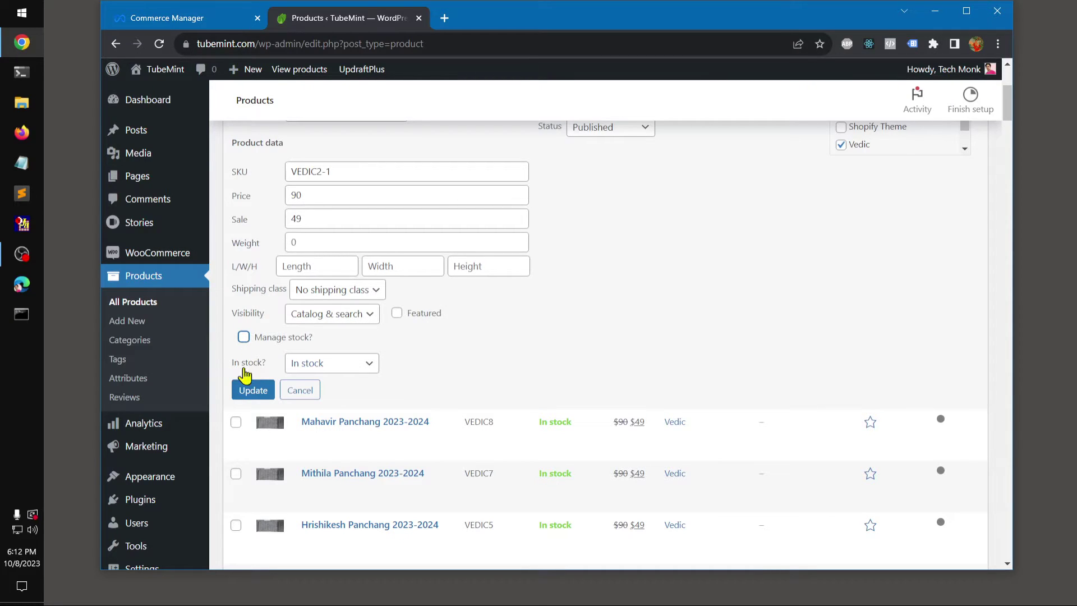
click(348, 370)
click(351, 389)
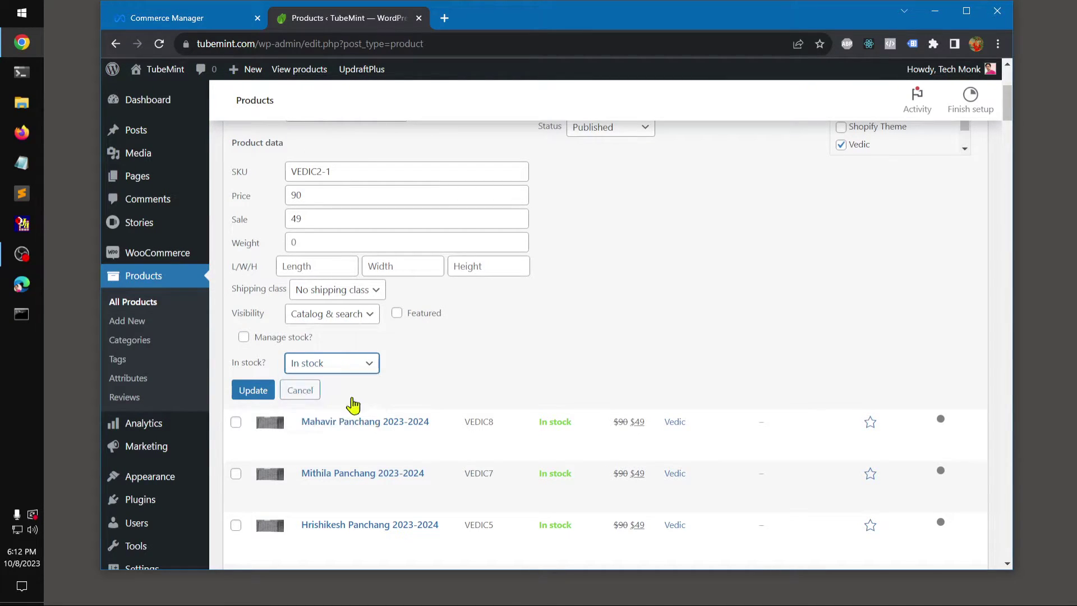
Enable stock management for Vishva Panchang 2023-2024 with a stock quantity of 15 and save the product.
click(243, 337)
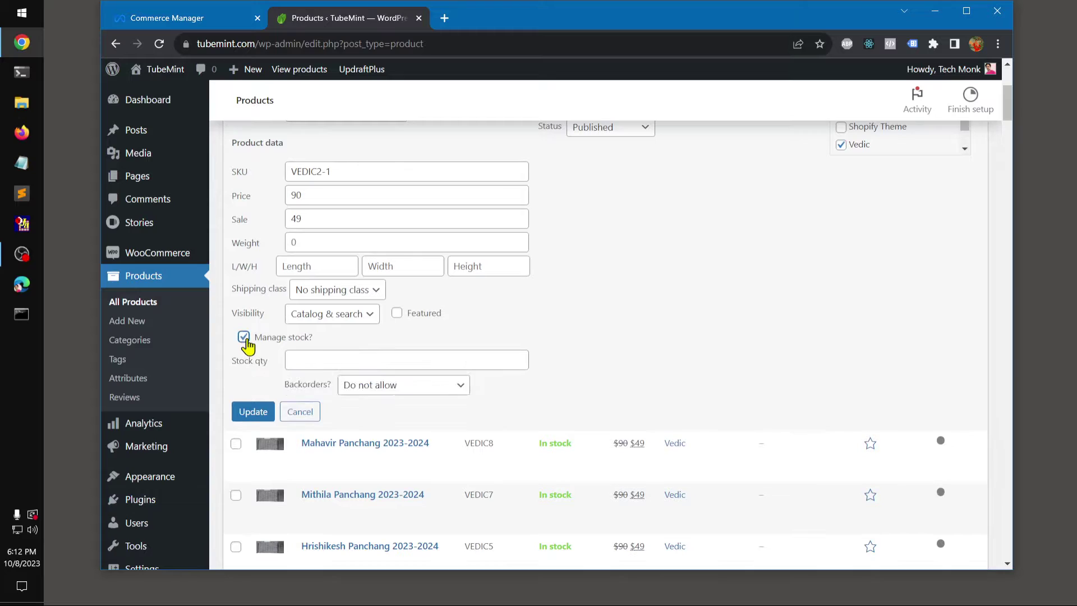
click(325, 361)
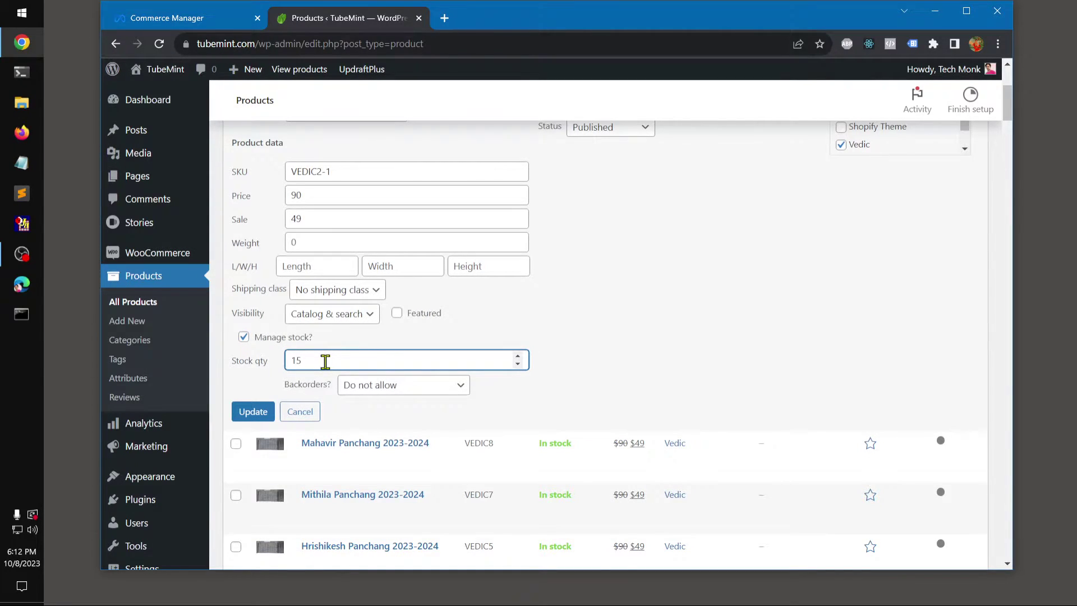
click(260, 414)
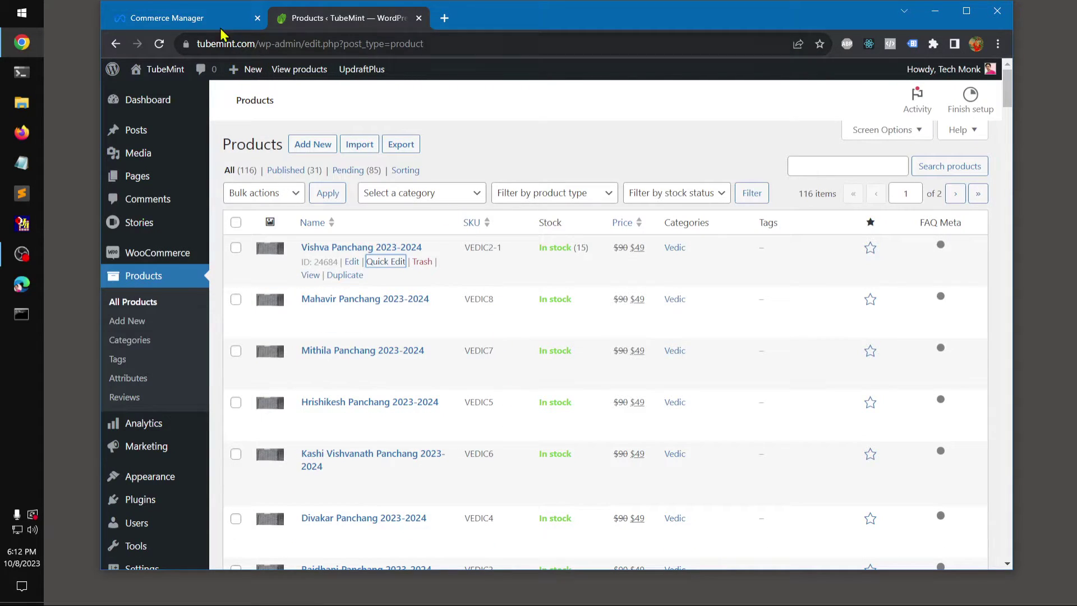
Reopen Vishva Panchang 2023-2024 for quick editing, review its stock management, quantity and backorder options, and update the product.
click(197, 18)
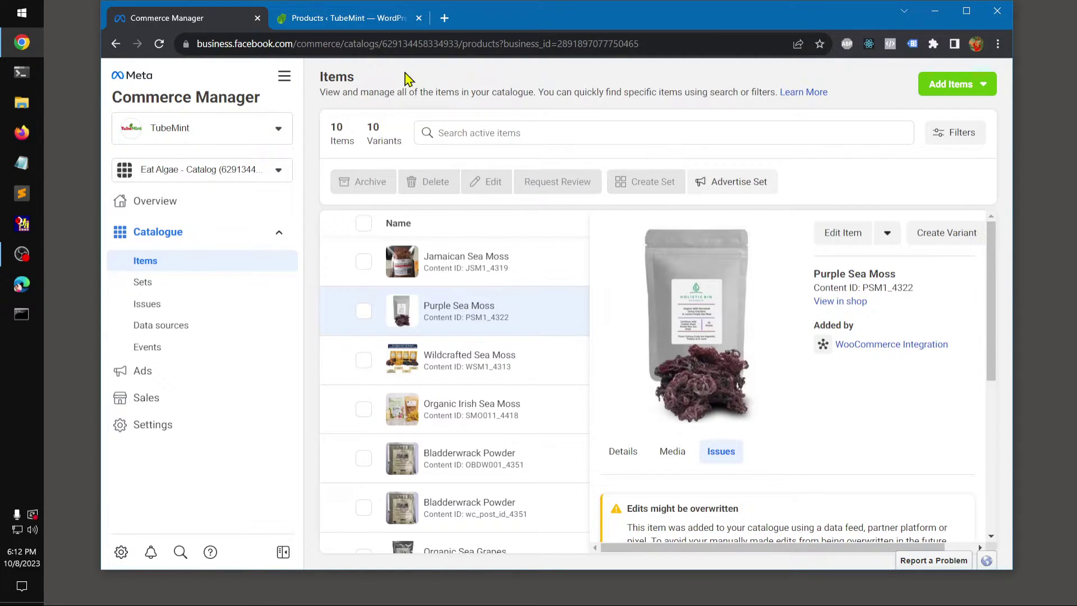
click(315, 20)
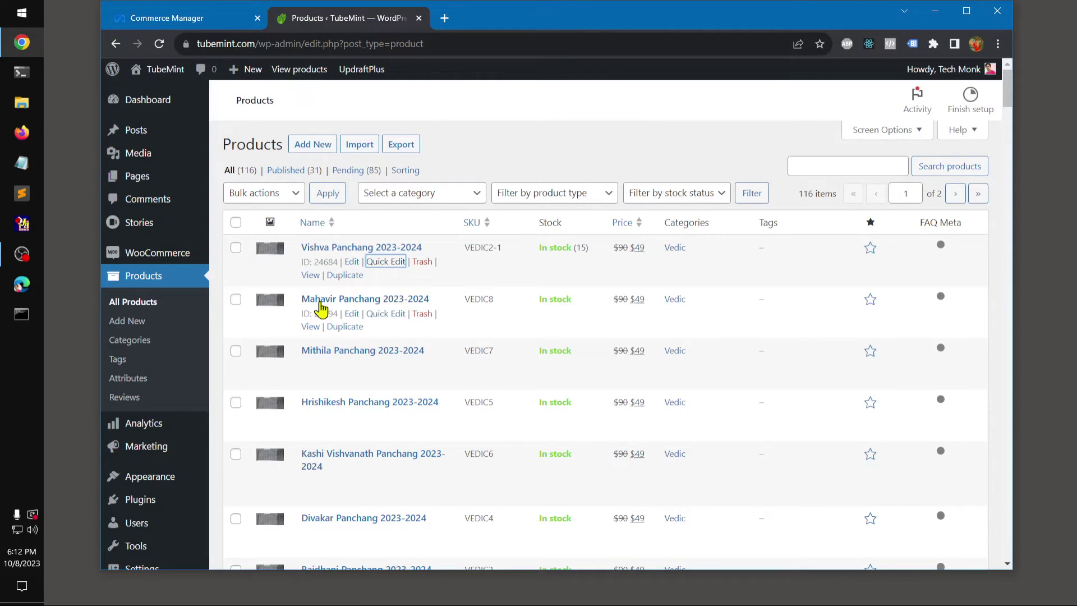
click(375, 262)
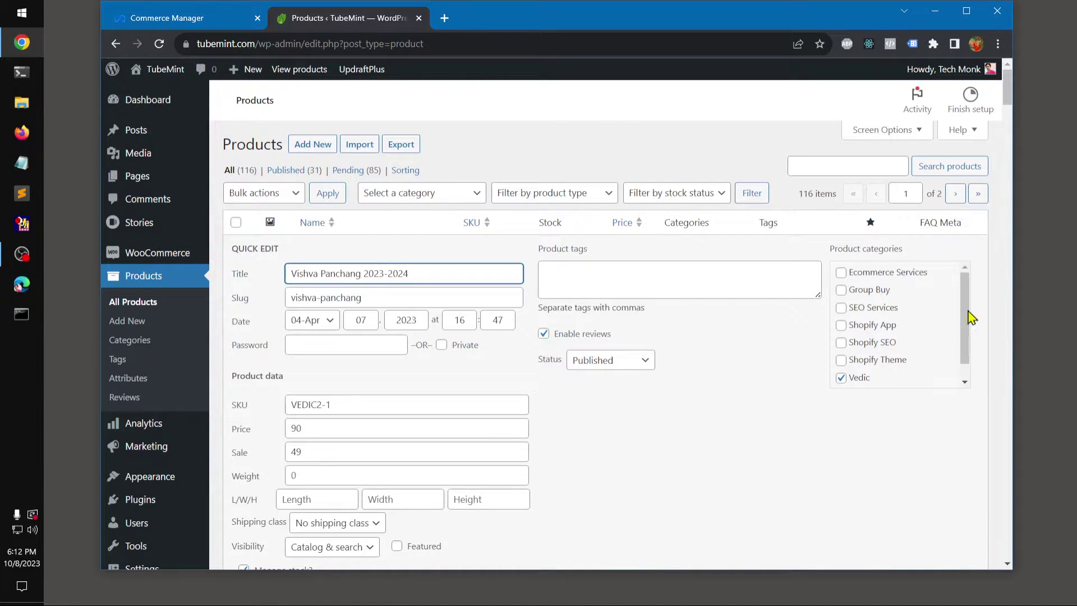
scroll(1010, 129, down, 5)
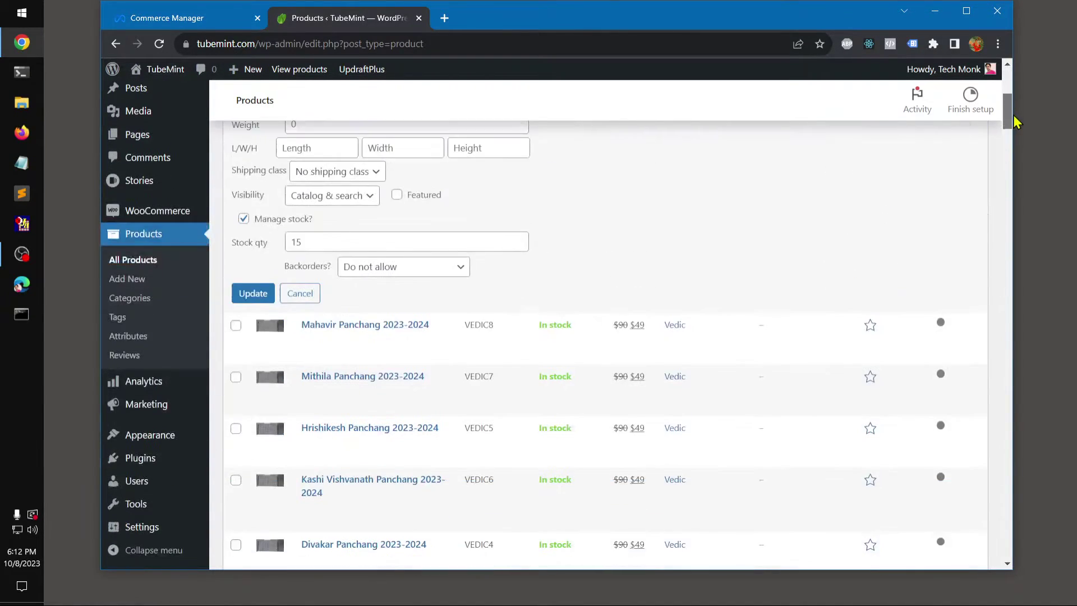
scroll(1014, 123, up, 2)
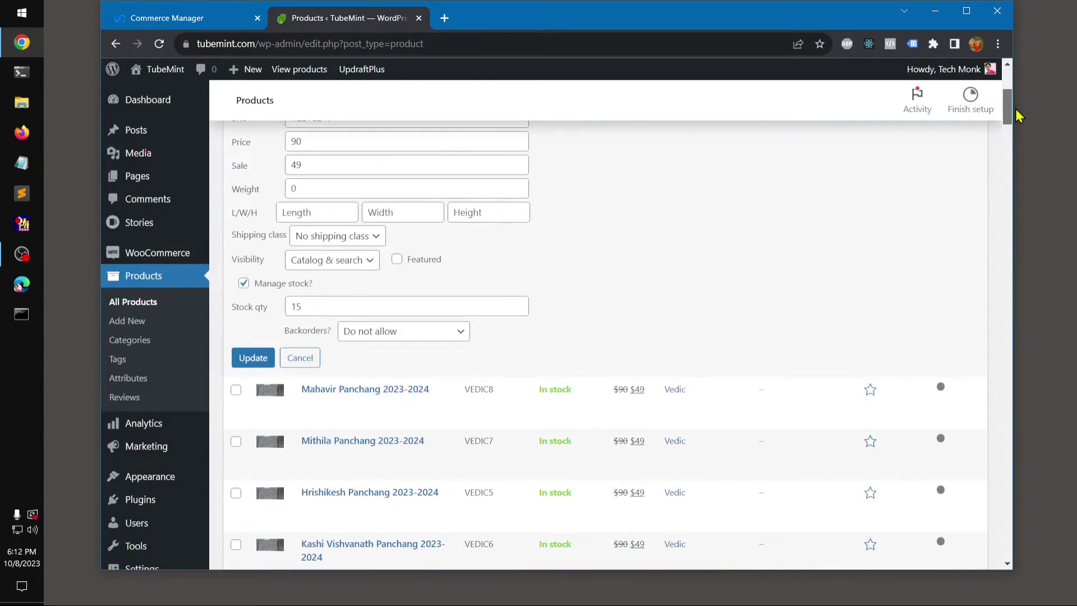
click(243, 283)
click(244, 283)
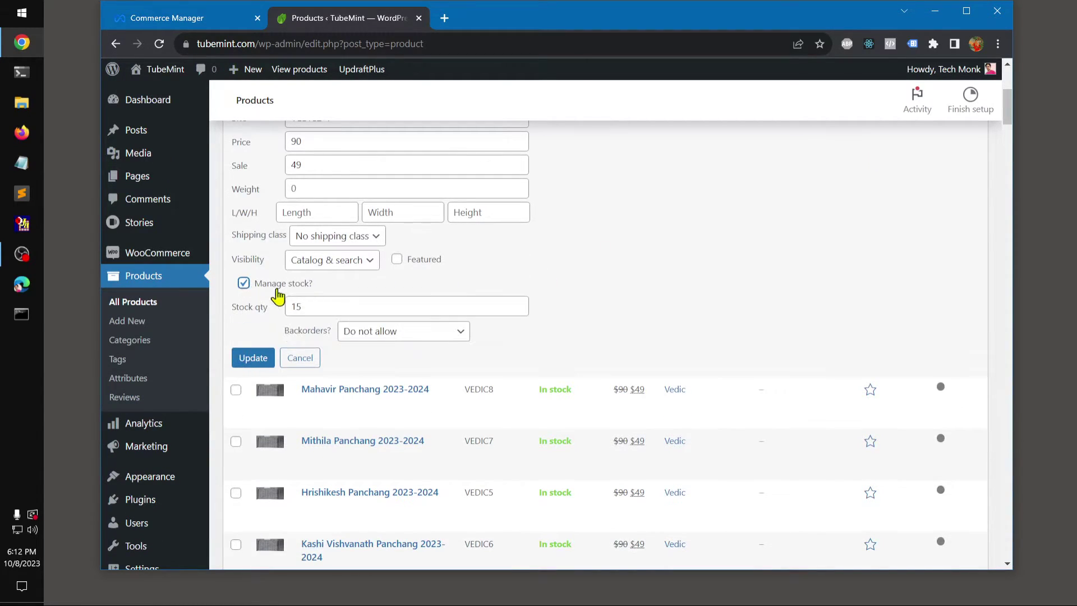
drag(313, 306, 281, 307)
click(402, 334)
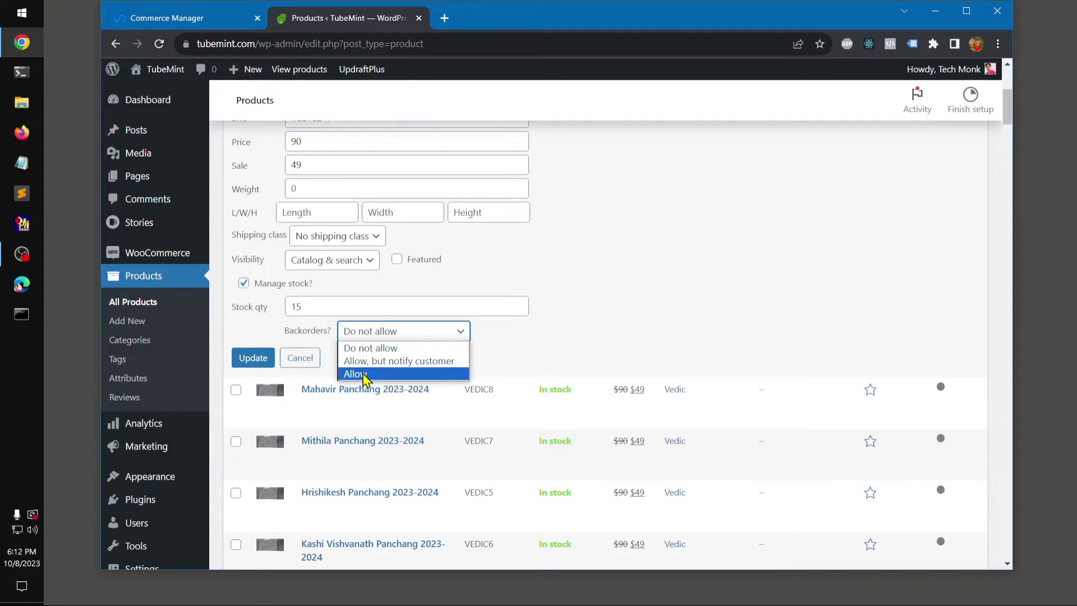
click(259, 333)
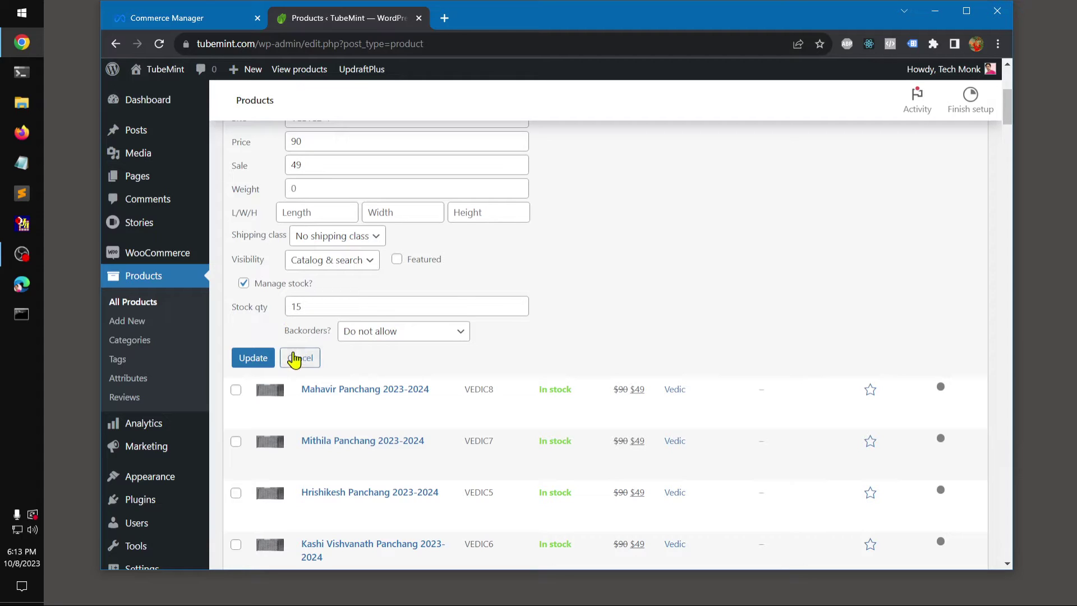
click(253, 362)
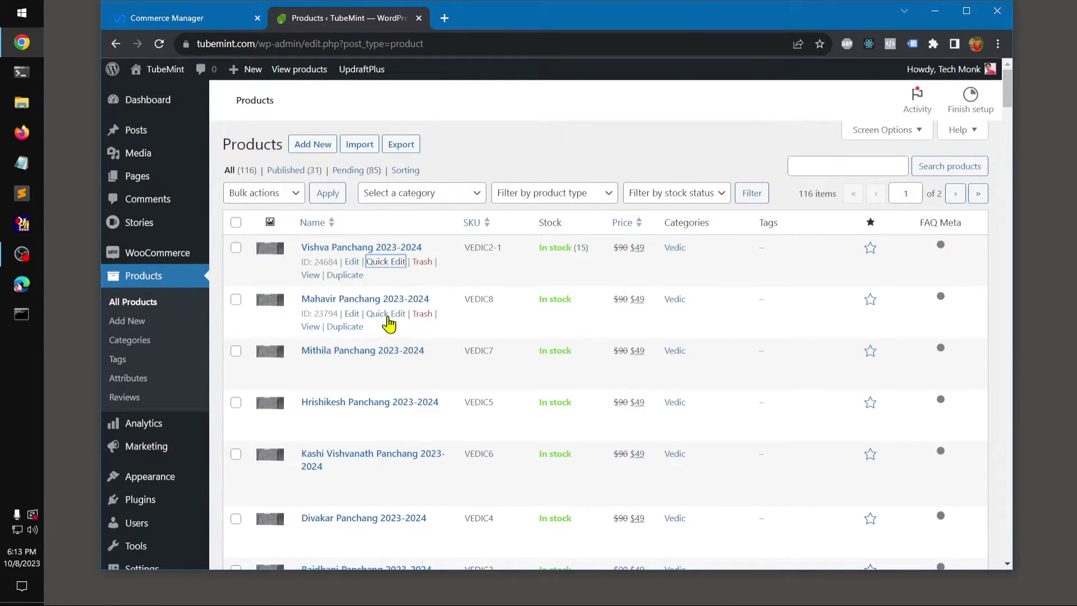
Check the quick edit fields of Mahavir Panchang 2023-2024 for stock settings and close them without saving.
click(388, 314)
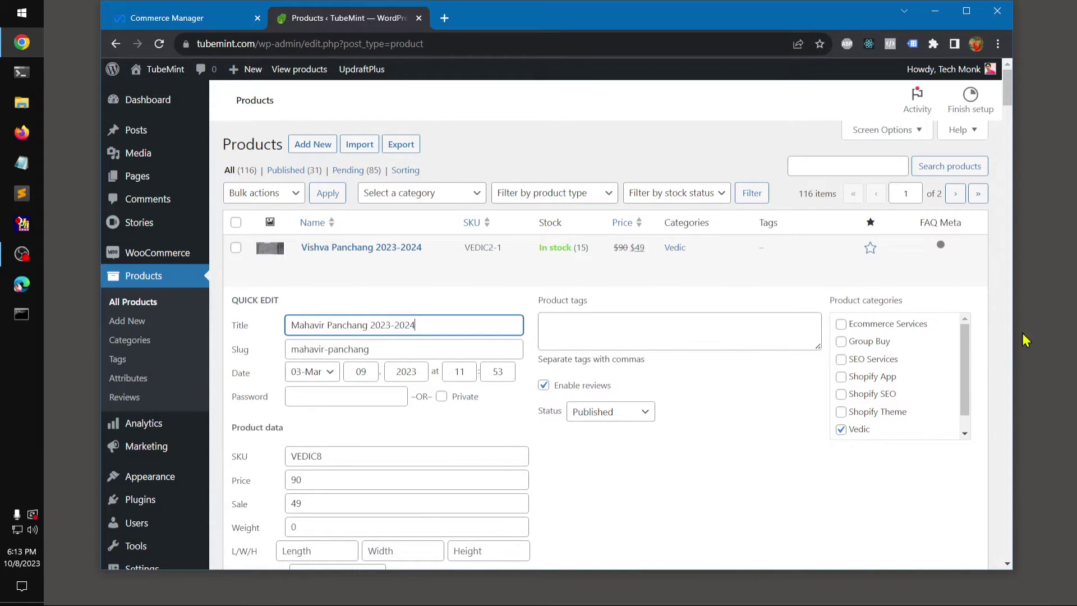
scroll(1018, 107, down, 5)
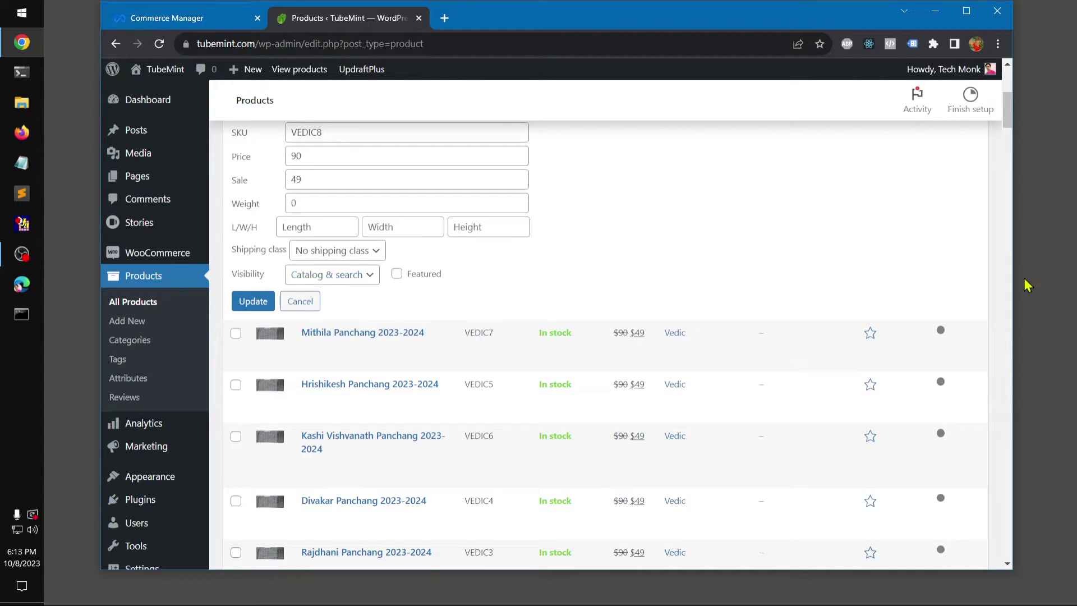
drag(1010, 124, 1018, 112)
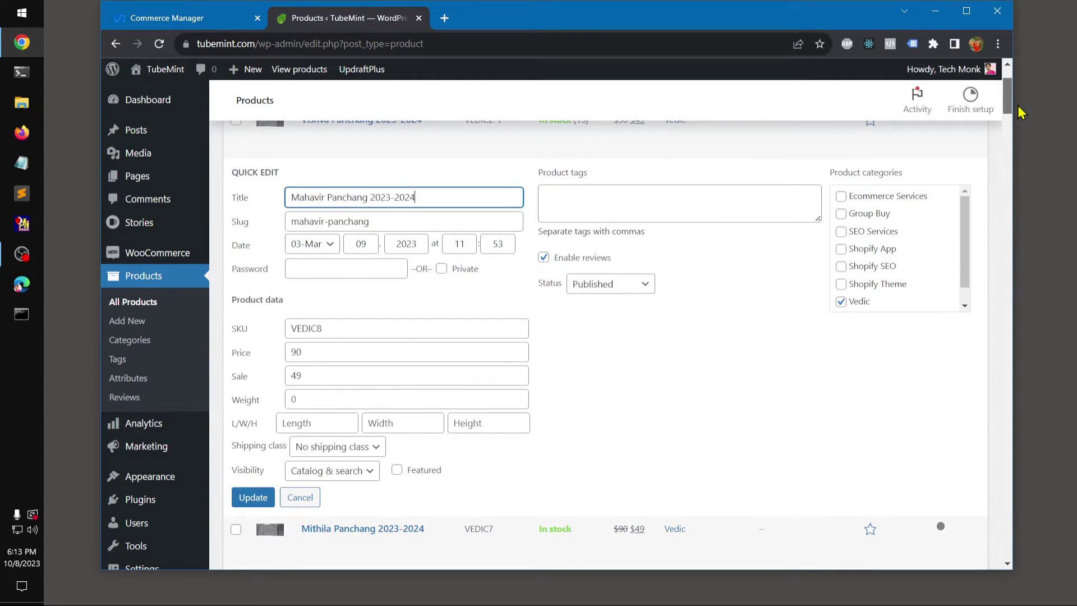
drag(1019, 113, 1036, 111)
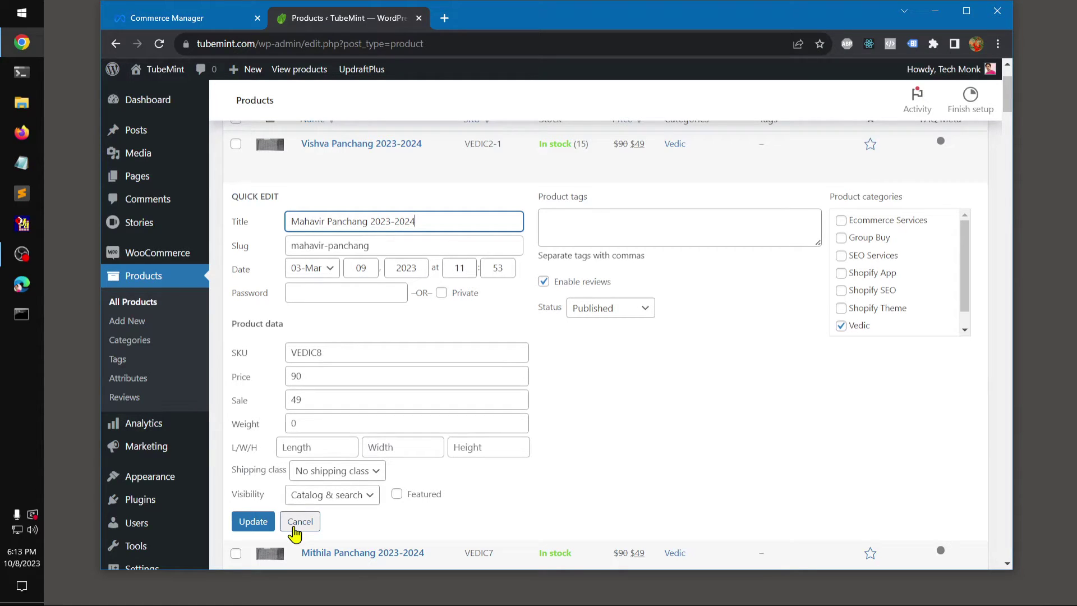
click(325, 522)
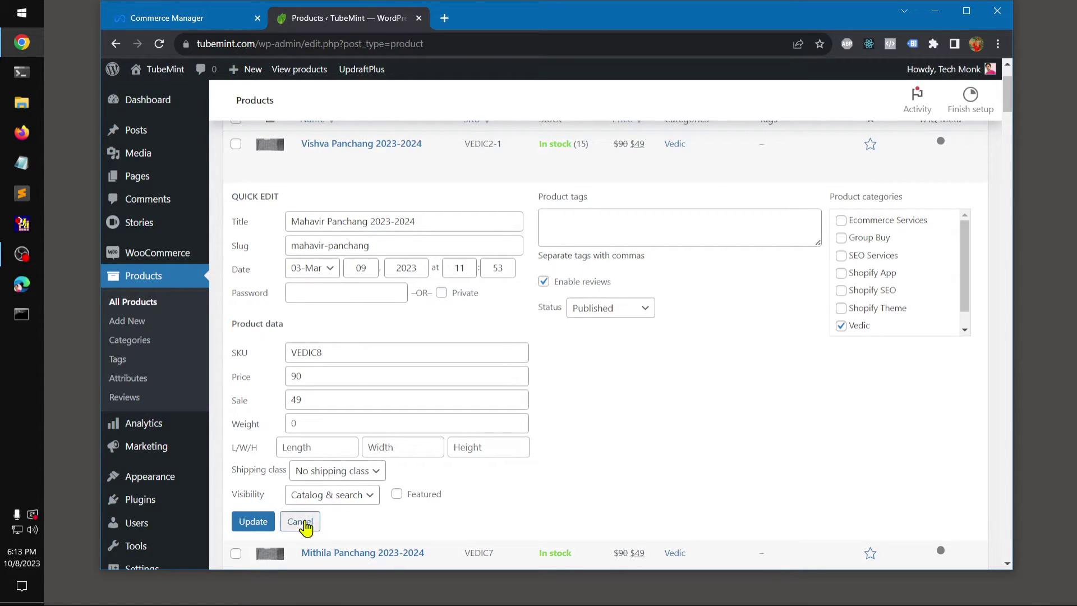
click(302, 523)
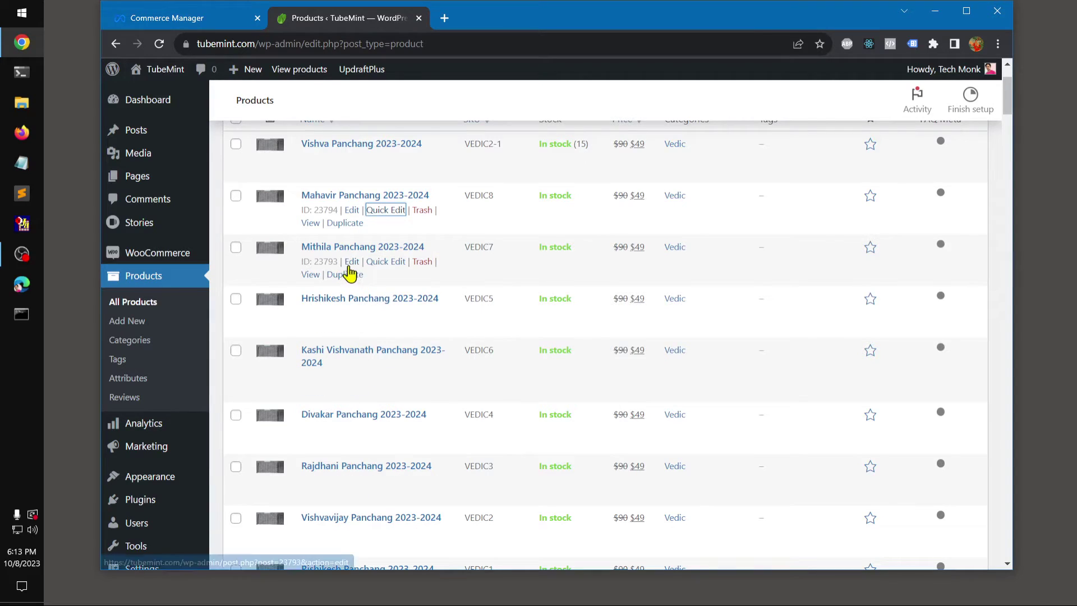
Open the full edit page of Mithila Panchang 2023-2024 in a new tab and switch to it.
right_click(386, 267)
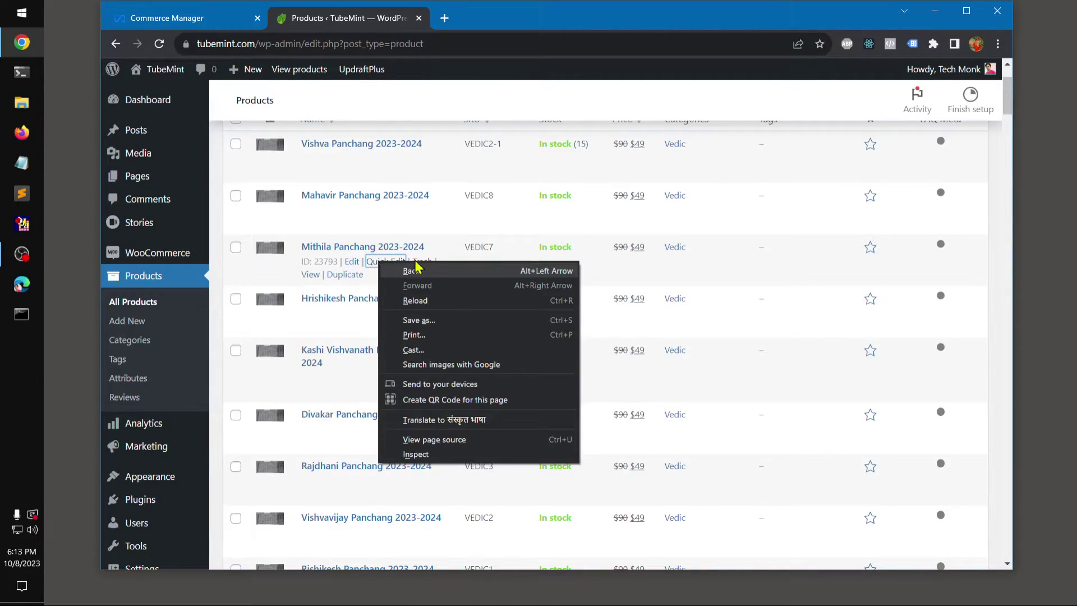
click(522, 106)
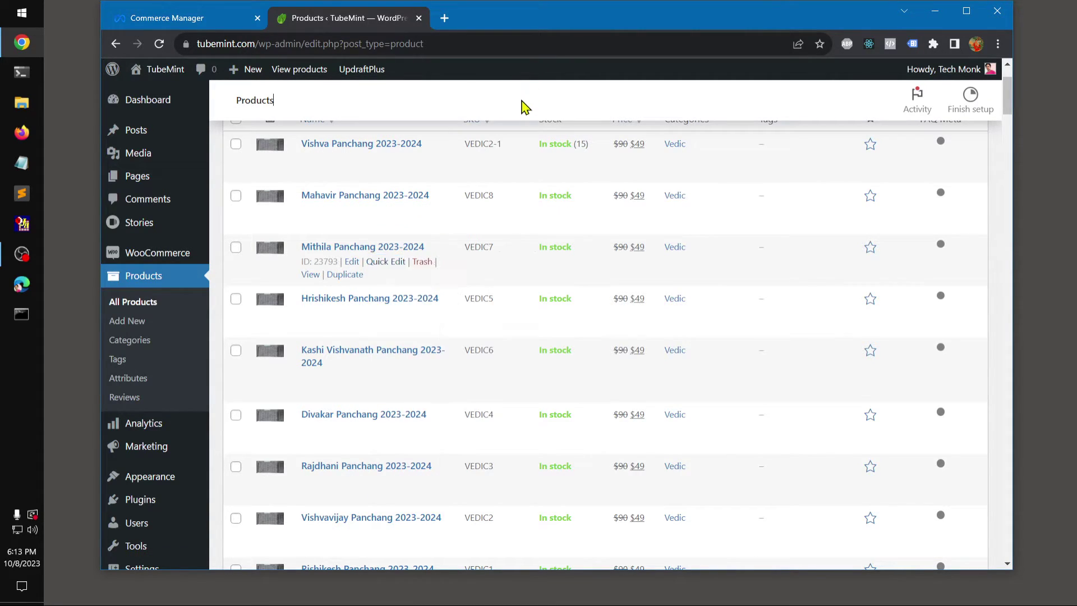
right_click(350, 268)
click(377, 275)
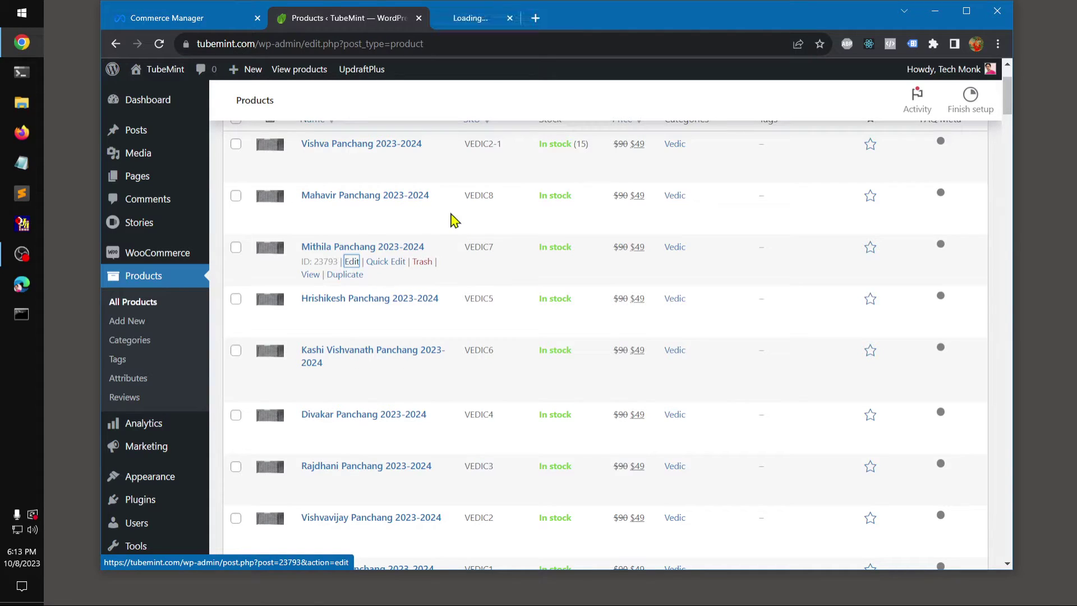
click(471, 18)
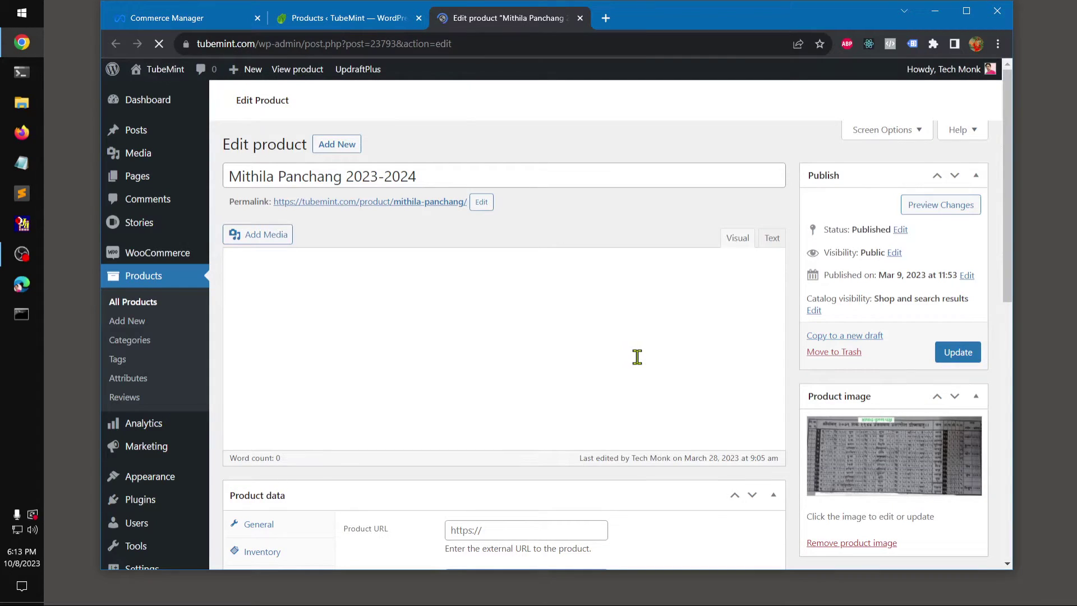
Enable stock tracking for Mithila Panchang 2023-2024 with a quantity of 50 and backorders not allowed, and update the product.
scroll(662, 372, down, 10)
scroll(661, 372, up, 10)
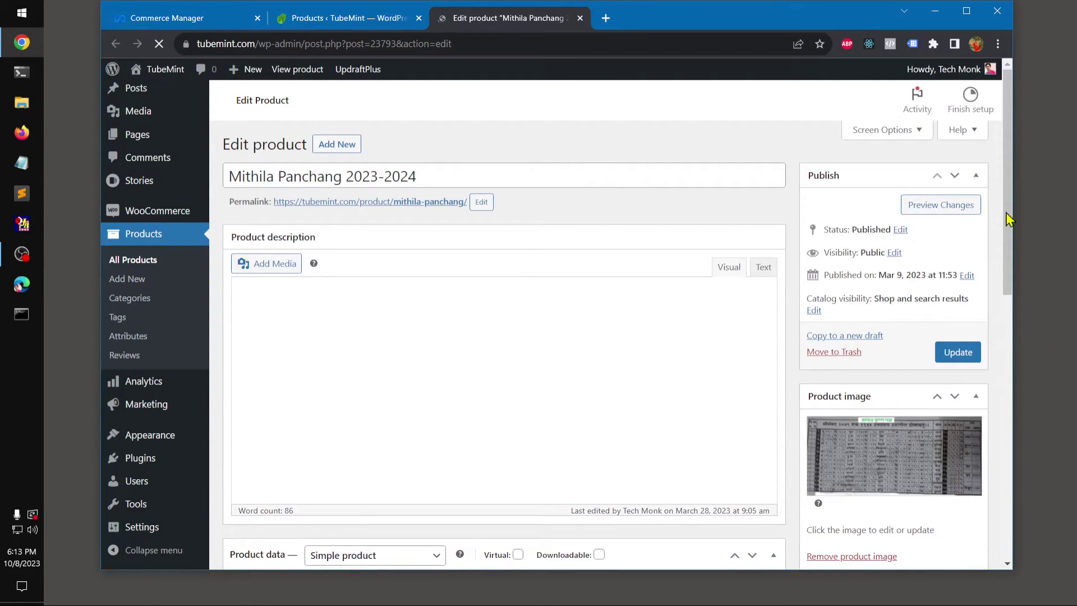
drag(1011, 206, 1022, 355)
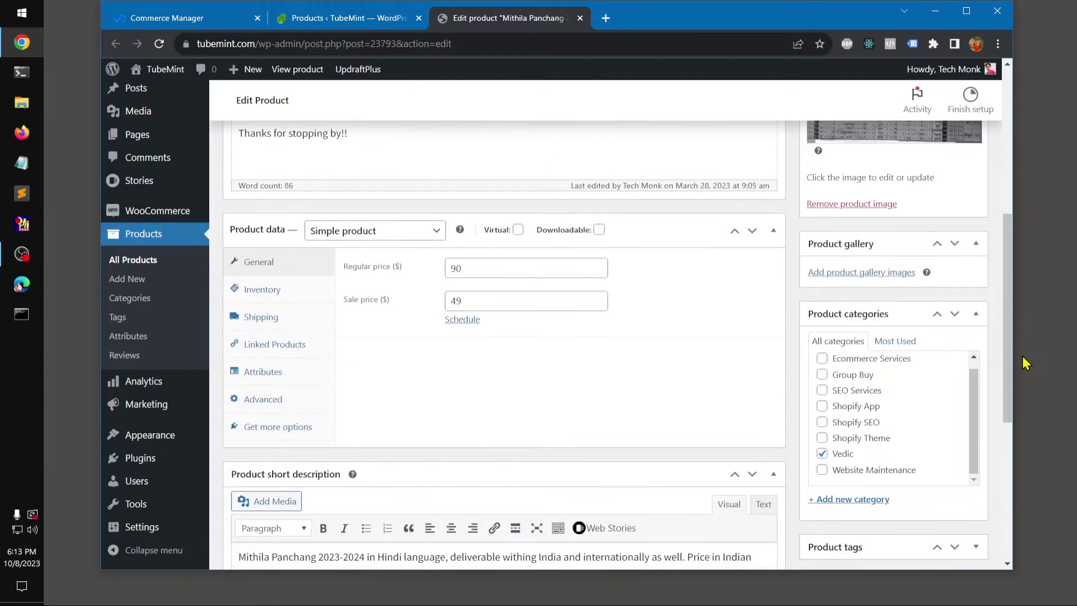
click(255, 294)
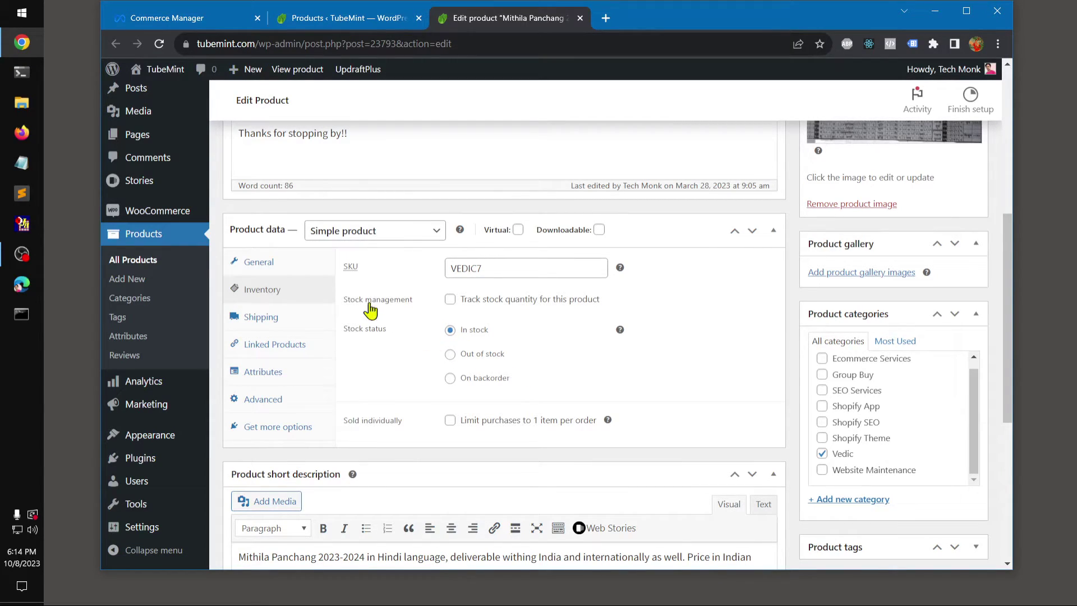
click(451, 301)
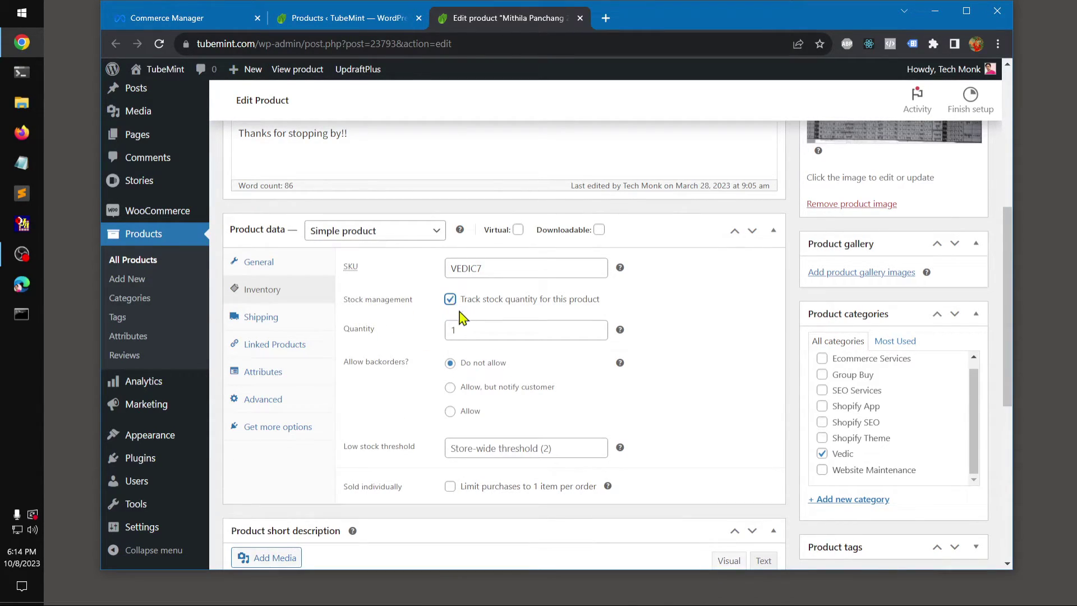
drag(481, 329, 445, 329)
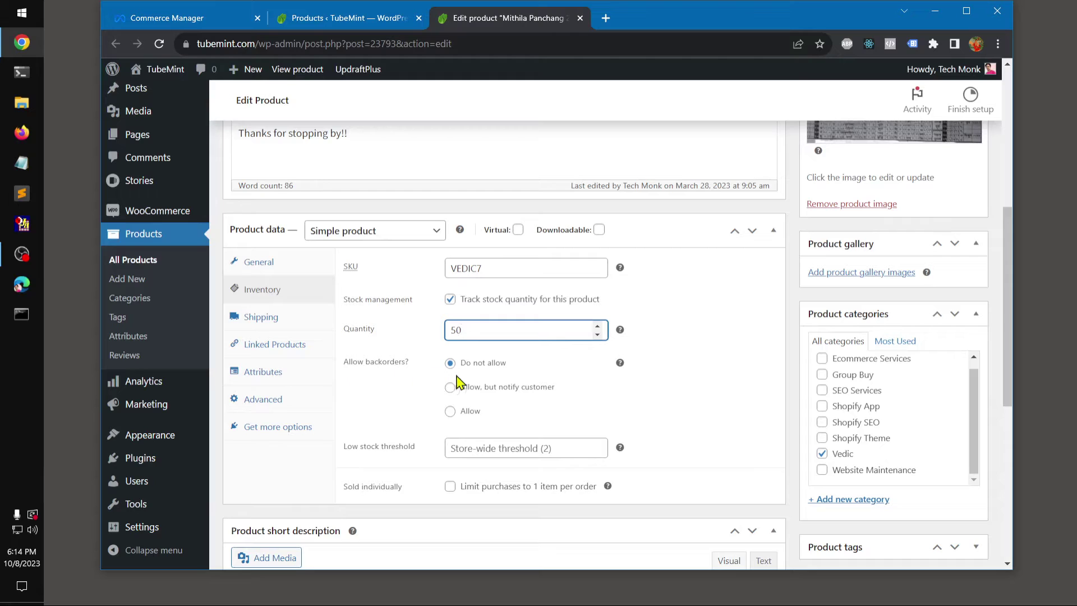
click(450, 412)
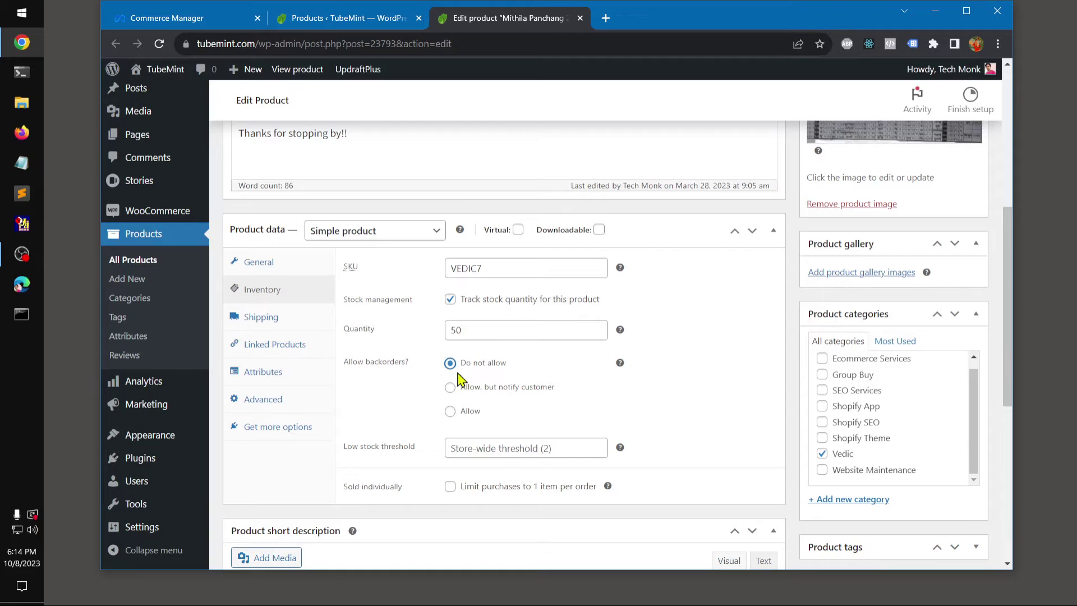
scroll(654, 432, down, 6)
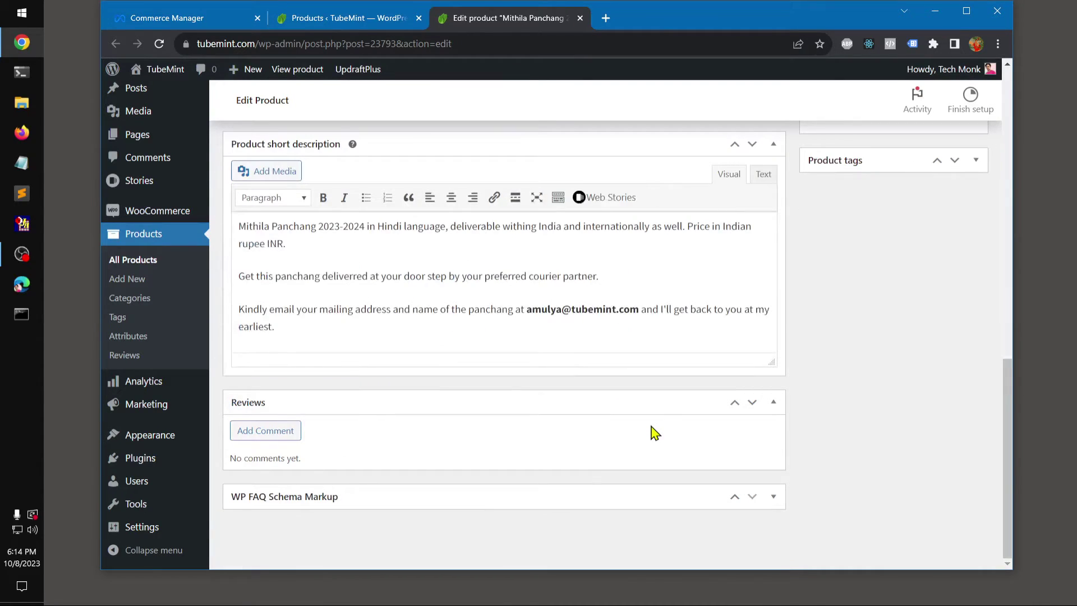
scroll(654, 432, up, 15)
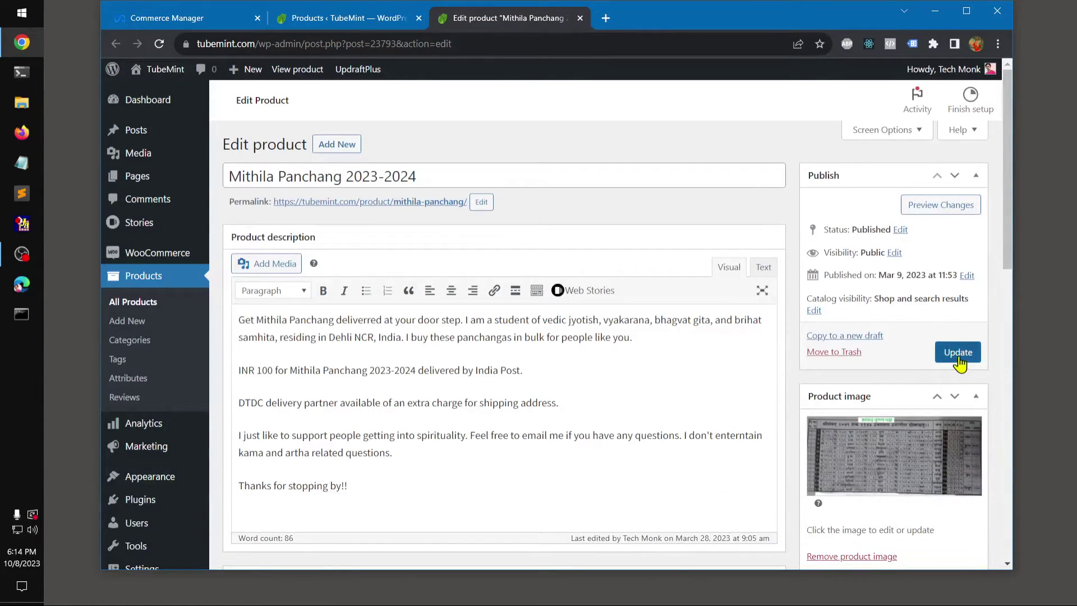
click(958, 353)
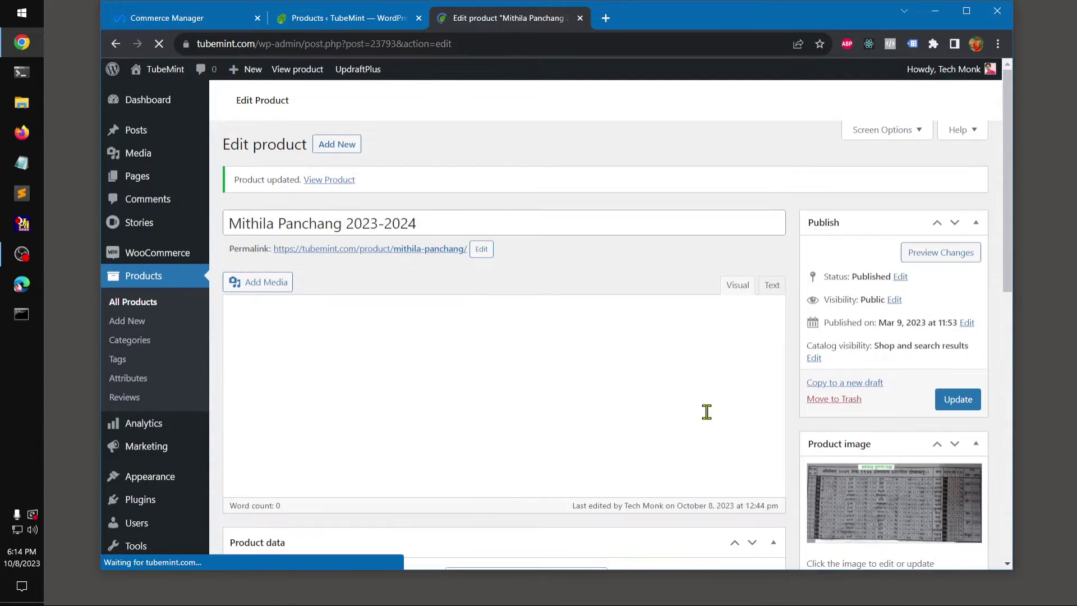
Switch to Commerce Manager and examine the availability of the items and sets in the Eat Algae catalogue.
click(335, 20)
click(215, 19)
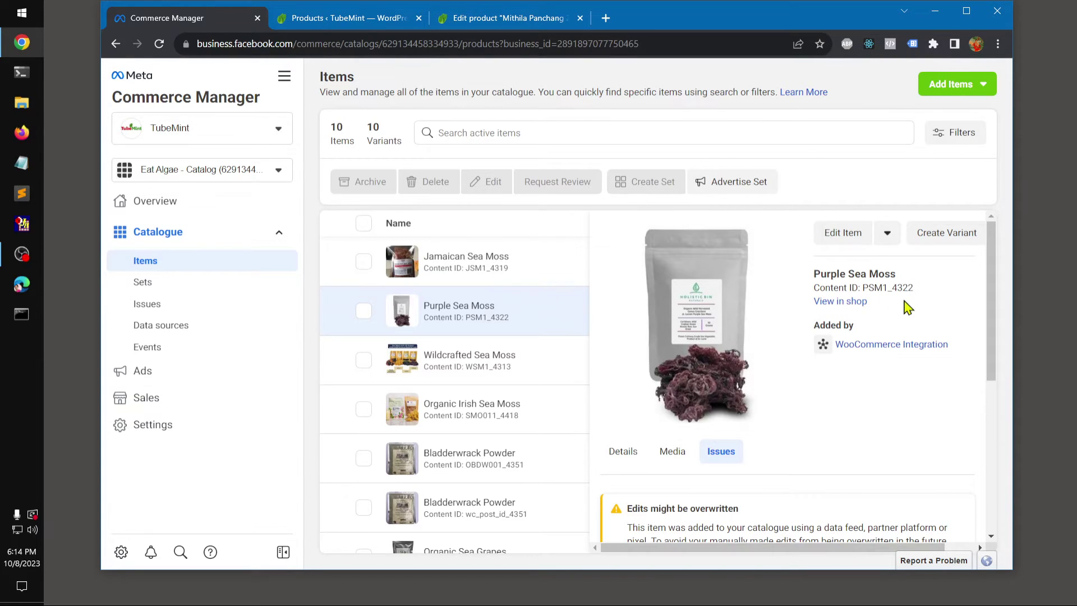
scroll(907, 307, down, 5)
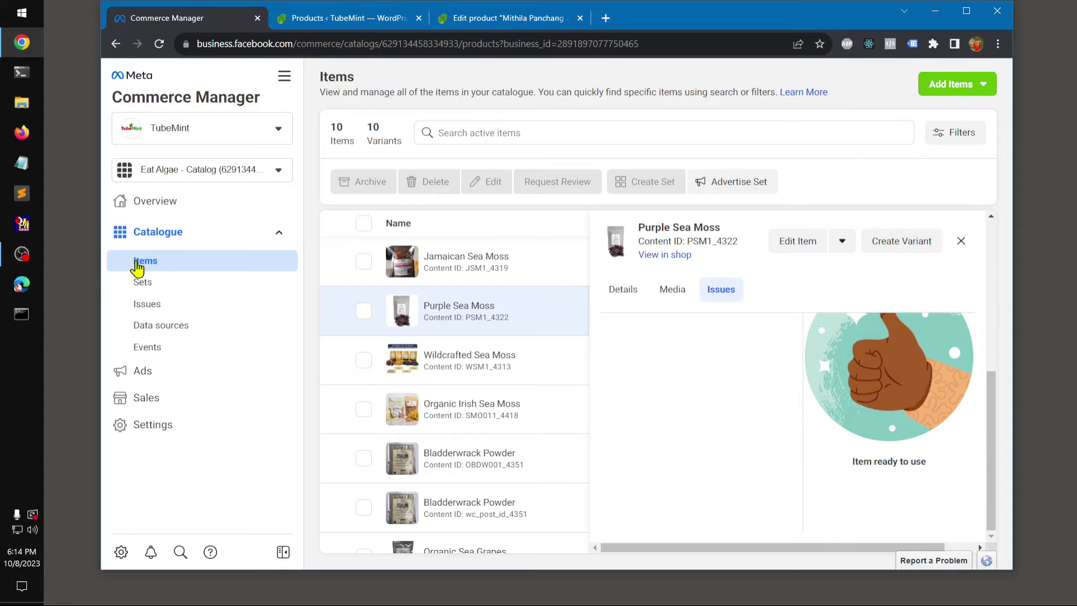
click(155, 284)
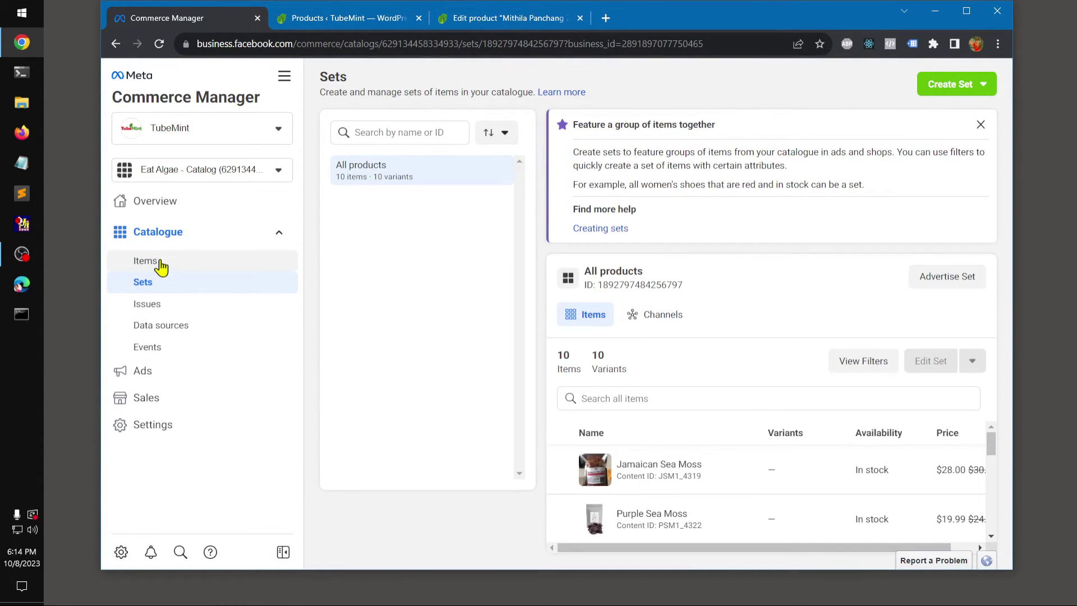
click(152, 261)
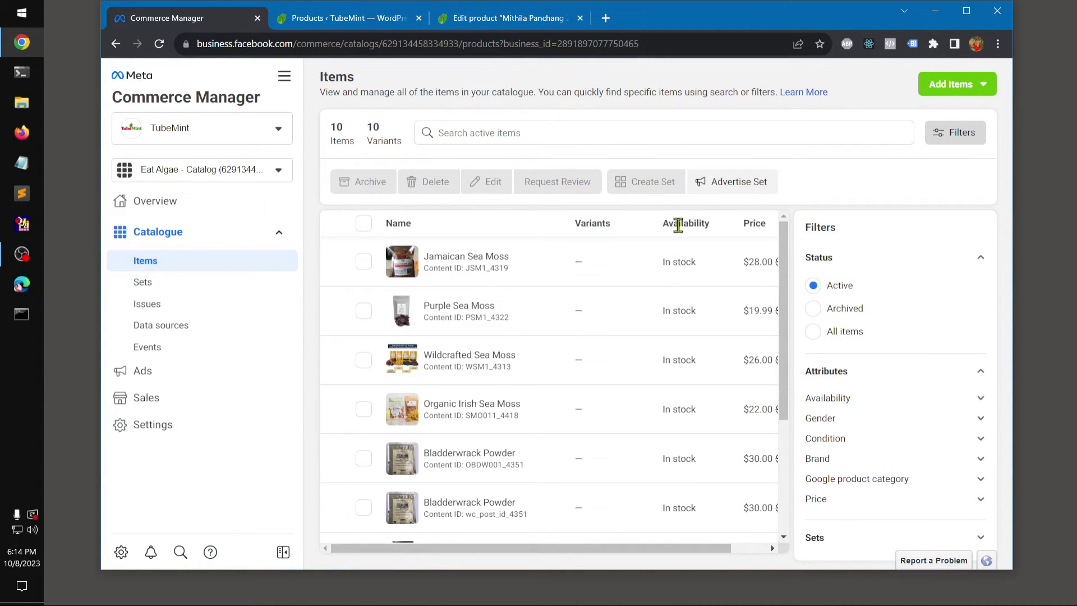
drag(697, 551, 635, 552)
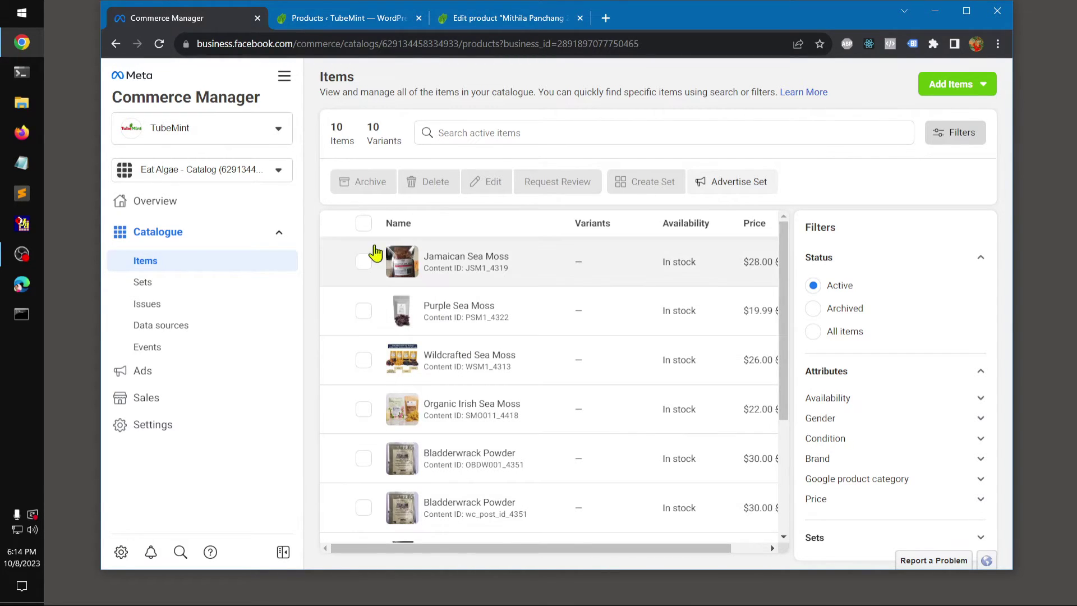
Open Jamaican Sea Moss from the catalogue items in the product editor and postpone the introductory tour.
click(363, 262)
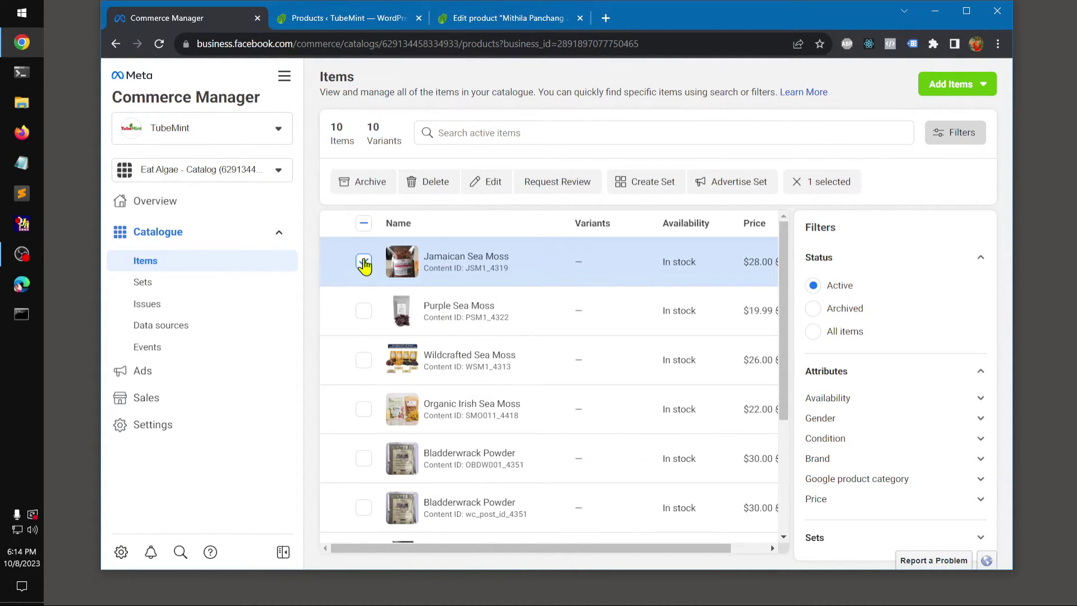
click(493, 182)
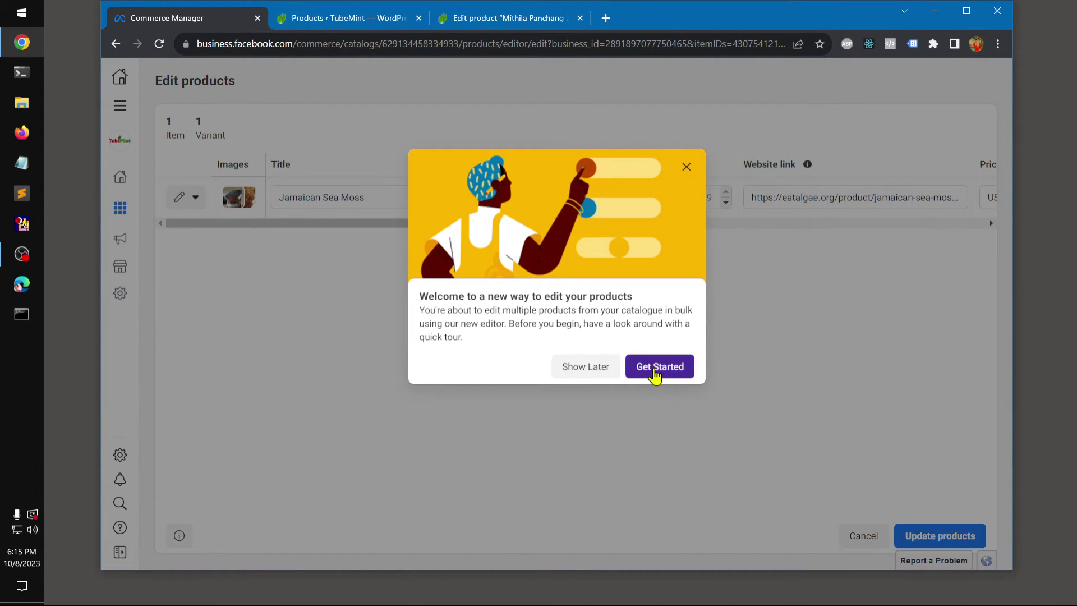
click(588, 369)
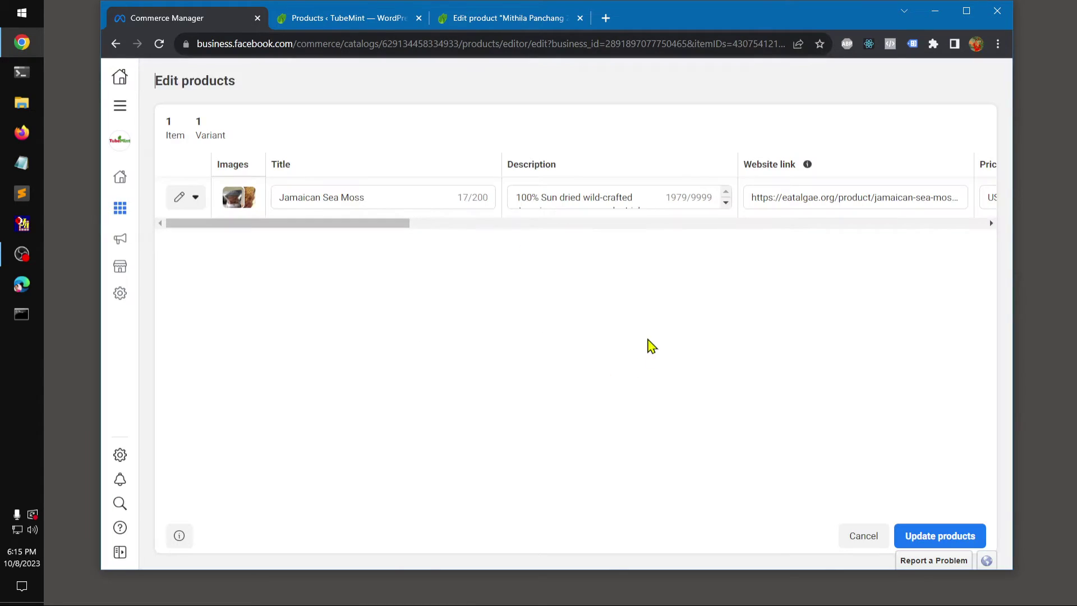
Examine Jamaican Sea Moss's editable fields, including the Facebook product category options and availability, without saving any changes.
drag(371, 226, 592, 228)
click(720, 199)
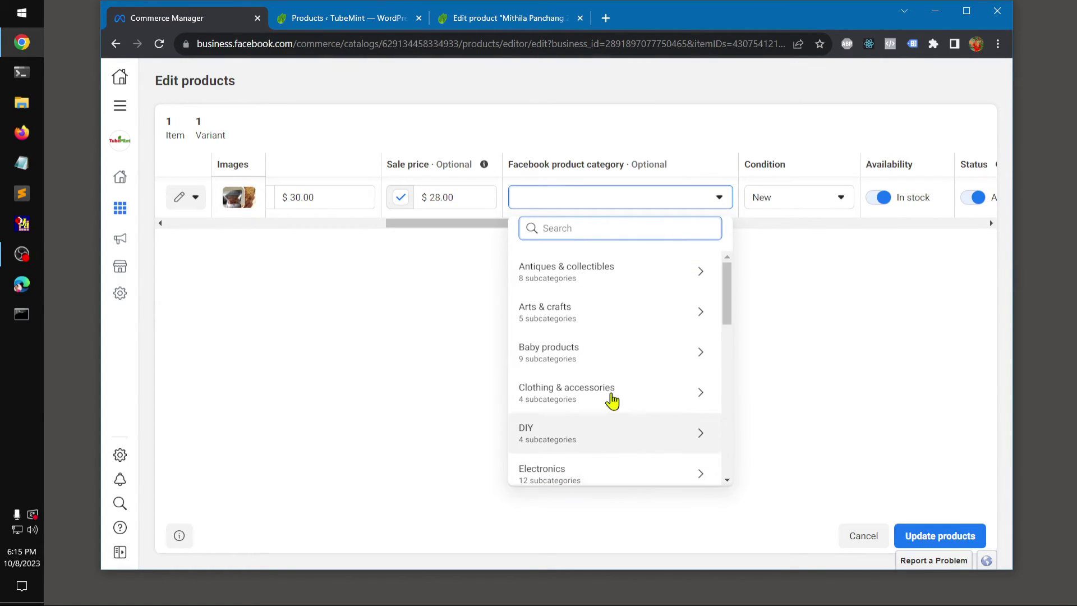
scroll(669, 354, down, 10)
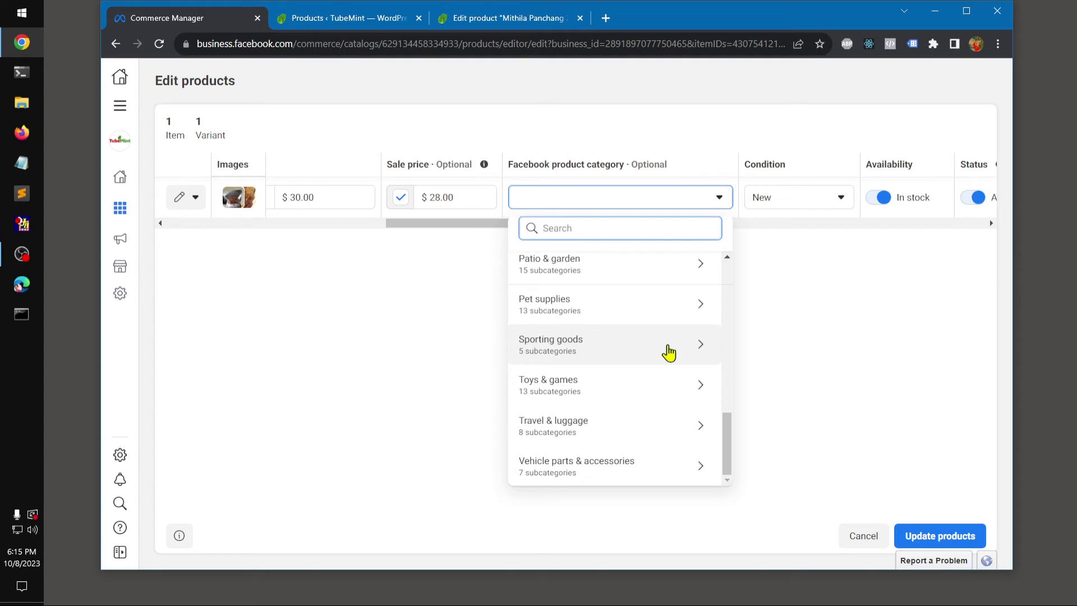
click(841, 331)
drag(613, 225, 286, 296)
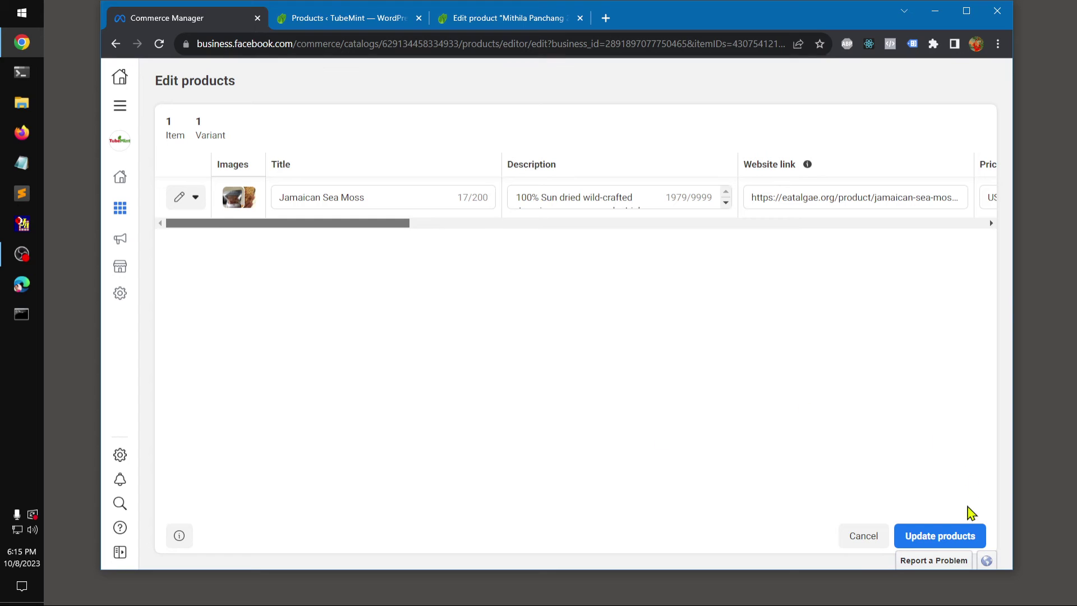
click(863, 538)
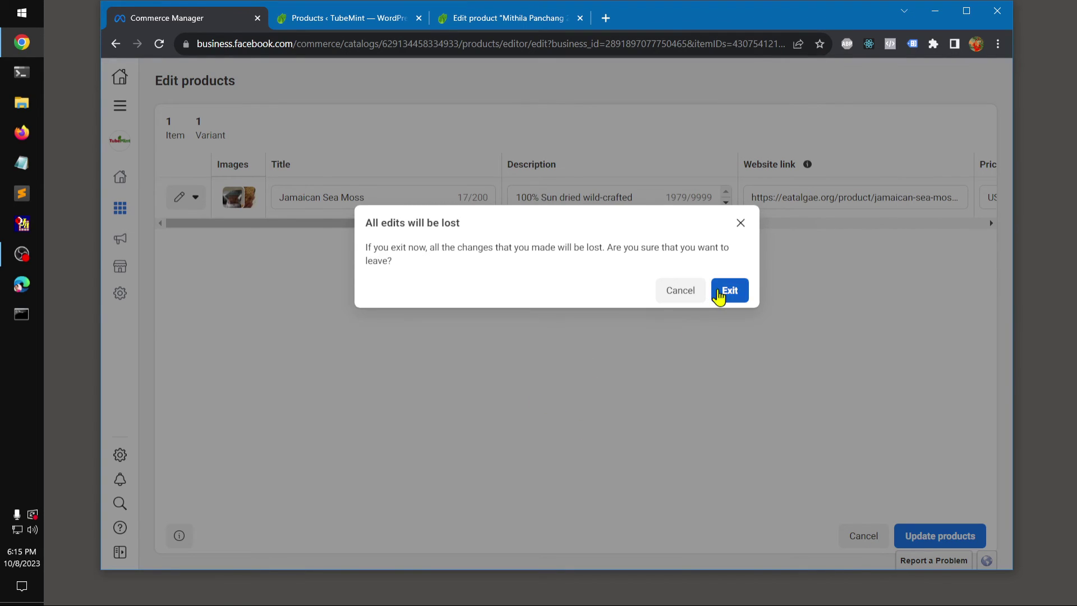
click(681, 295)
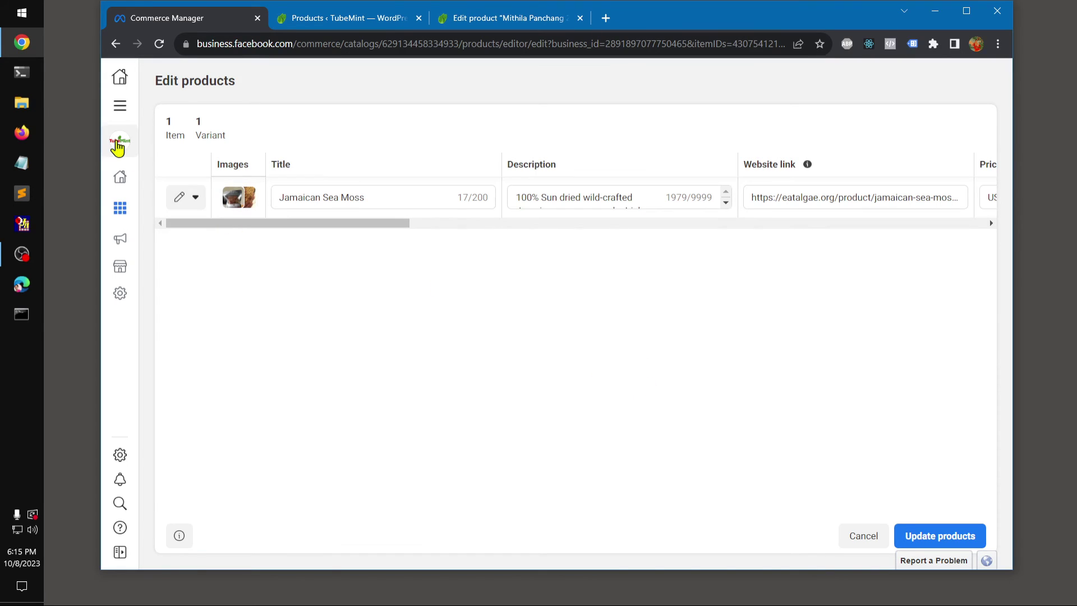
Check the Eat Algae catalogue's data sources and return to its list of items.
mouse_move(125, 213)
click(163, 261)
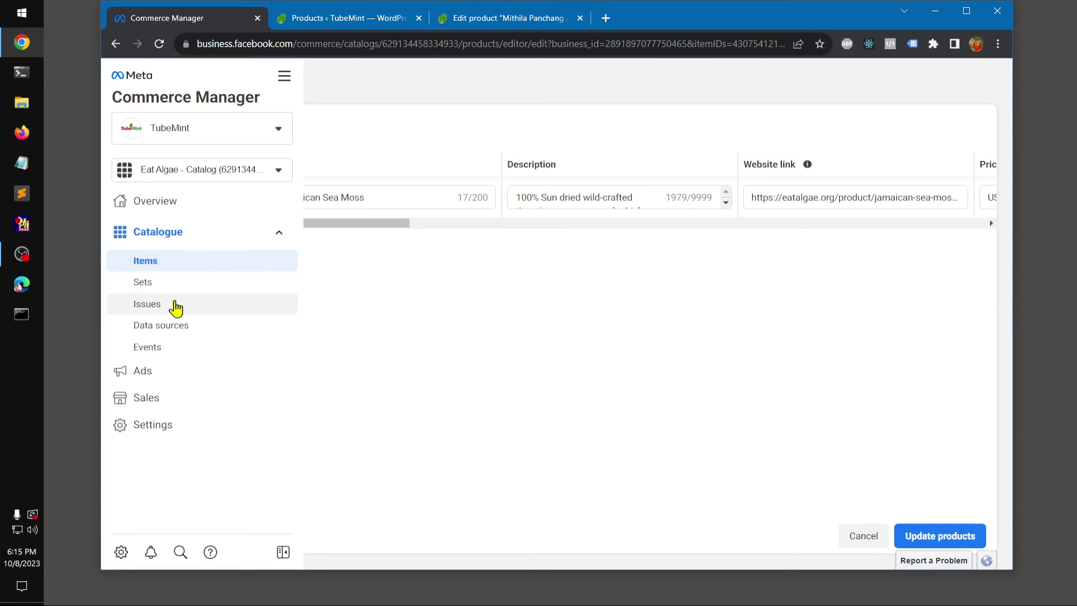
click(188, 327)
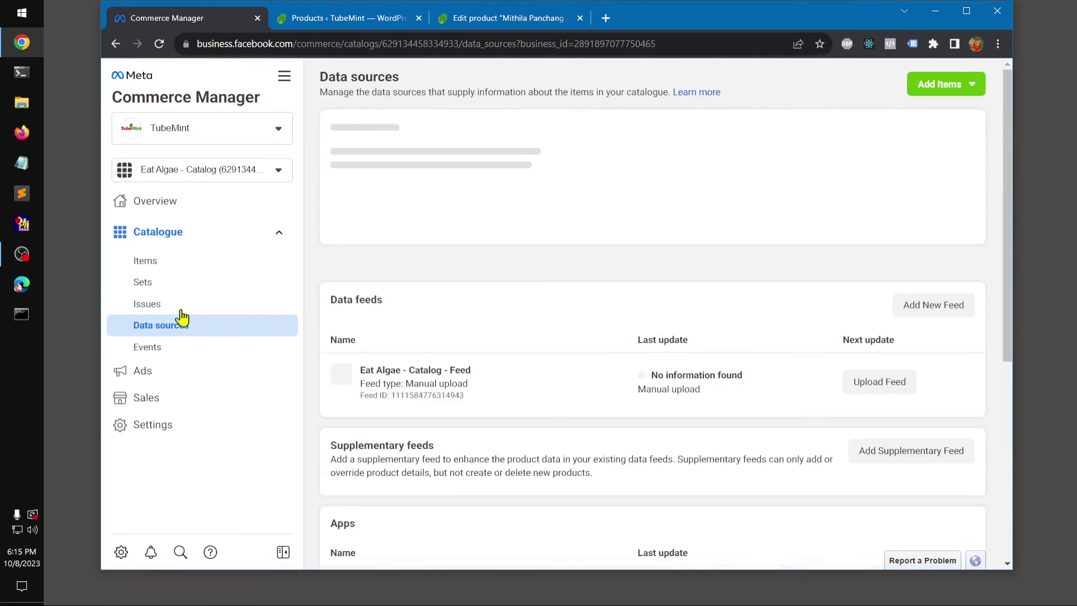
click(158, 261)
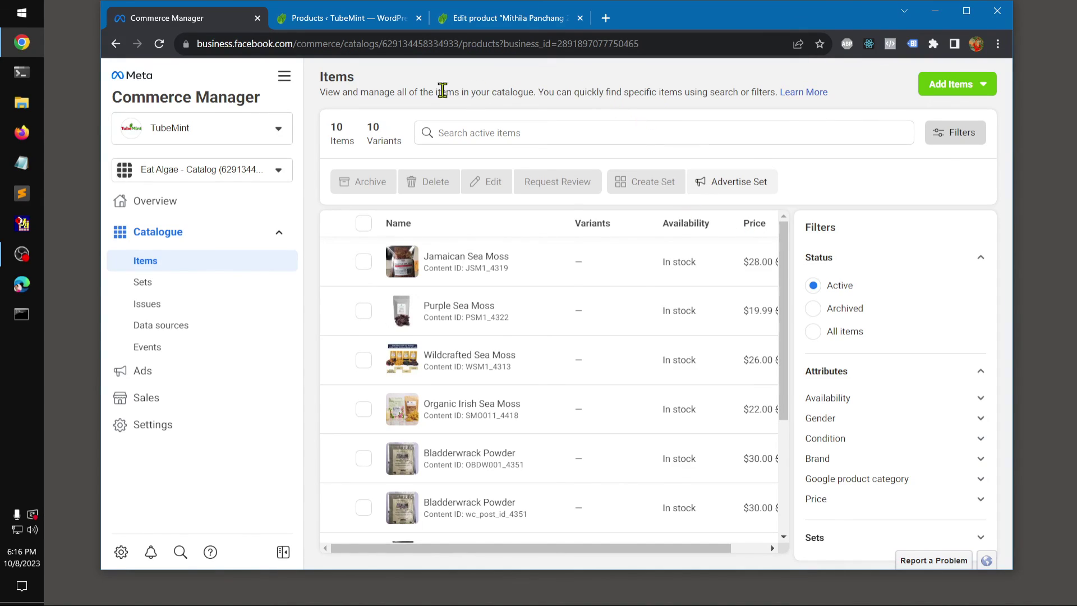
drag(317, 98, 686, 88)
click(702, 95)
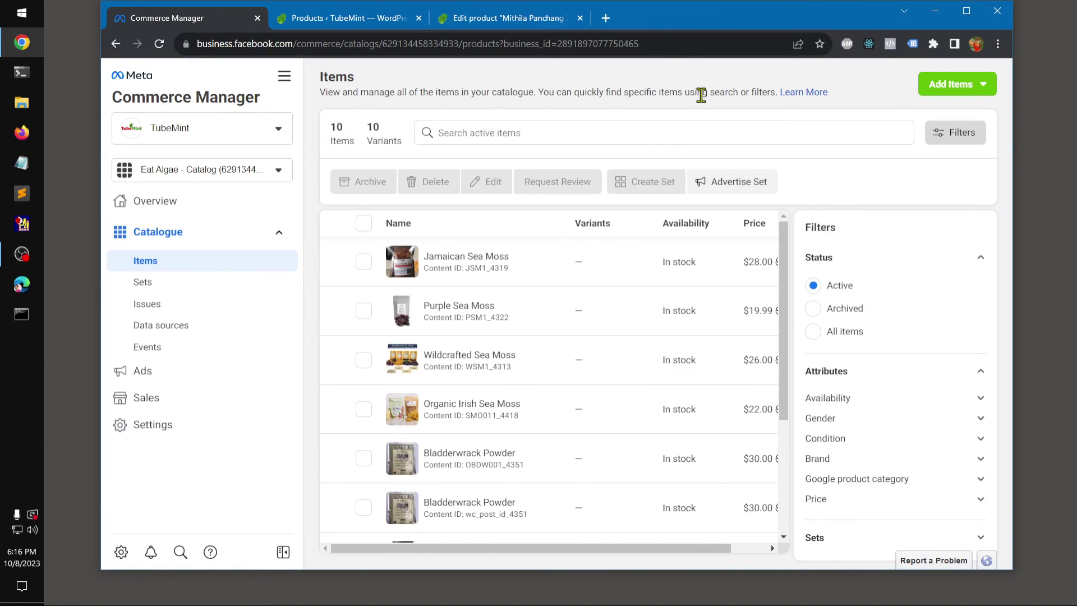